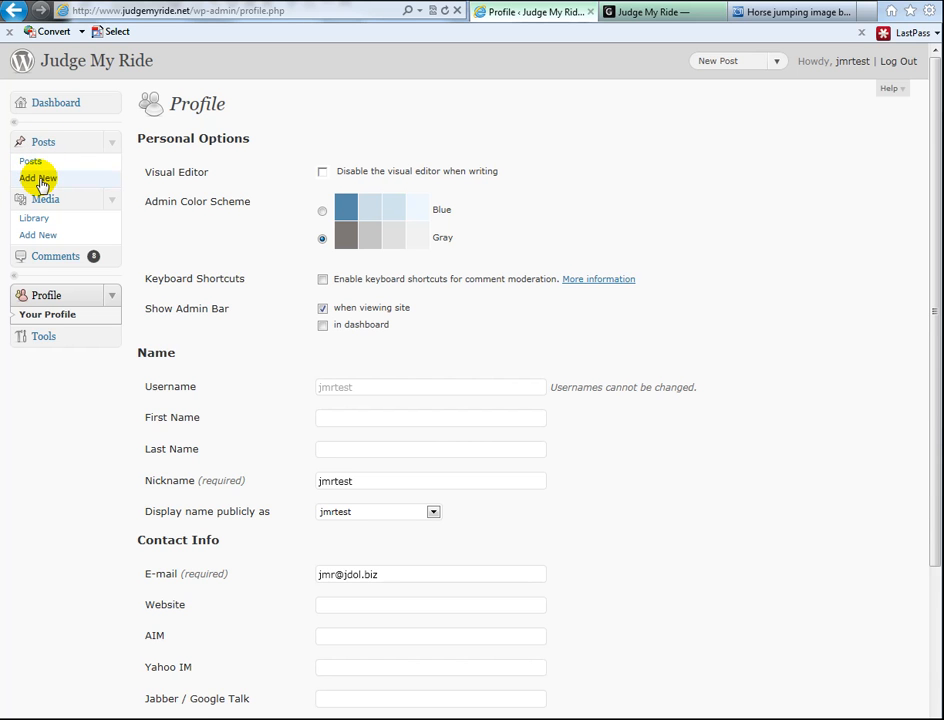
Start a new post and check the shortcut for adding one on the public Judge My Ride site
click(39, 181)
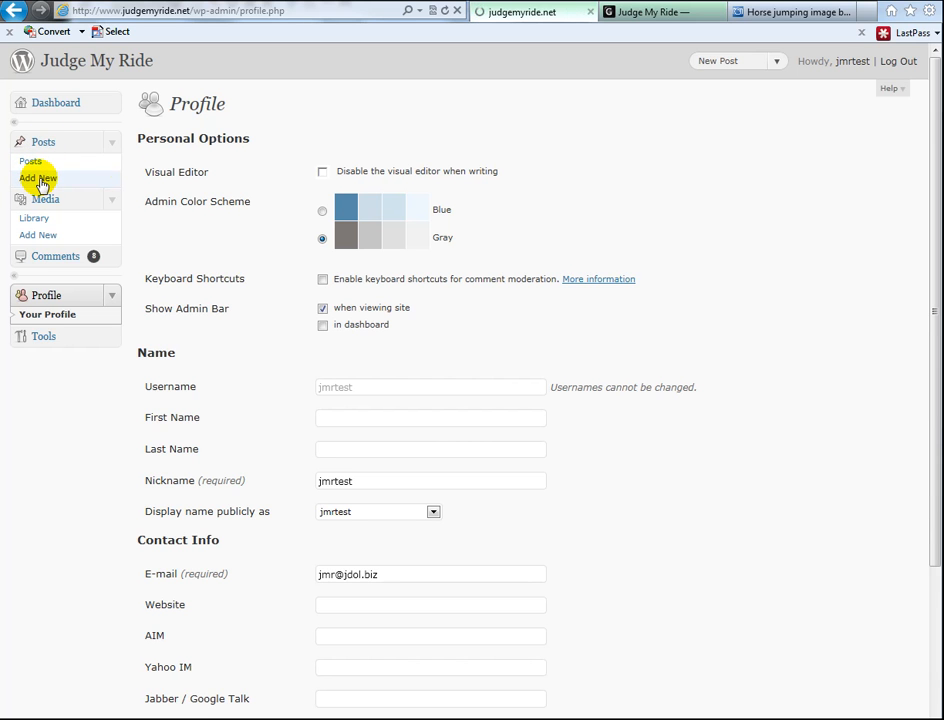
click(652, 15)
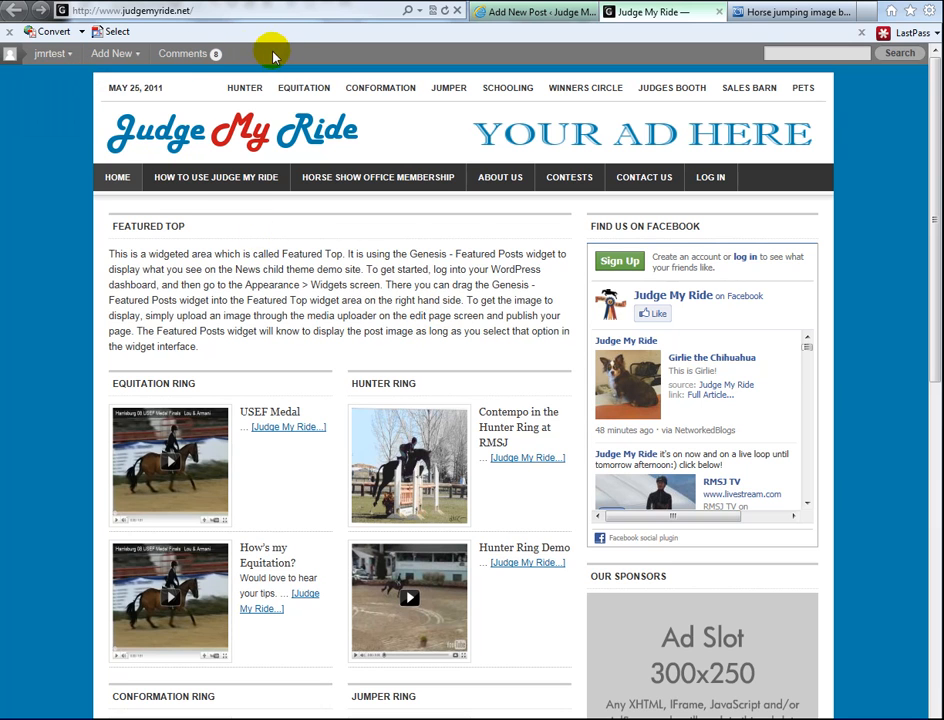
mouse_move(108, 50)
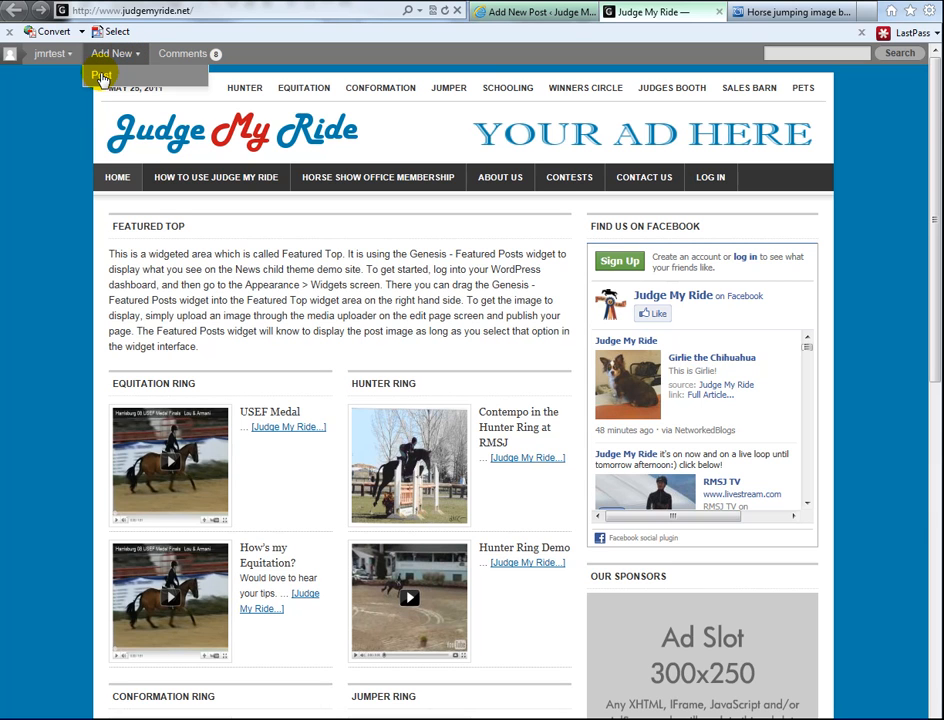
click(552, 14)
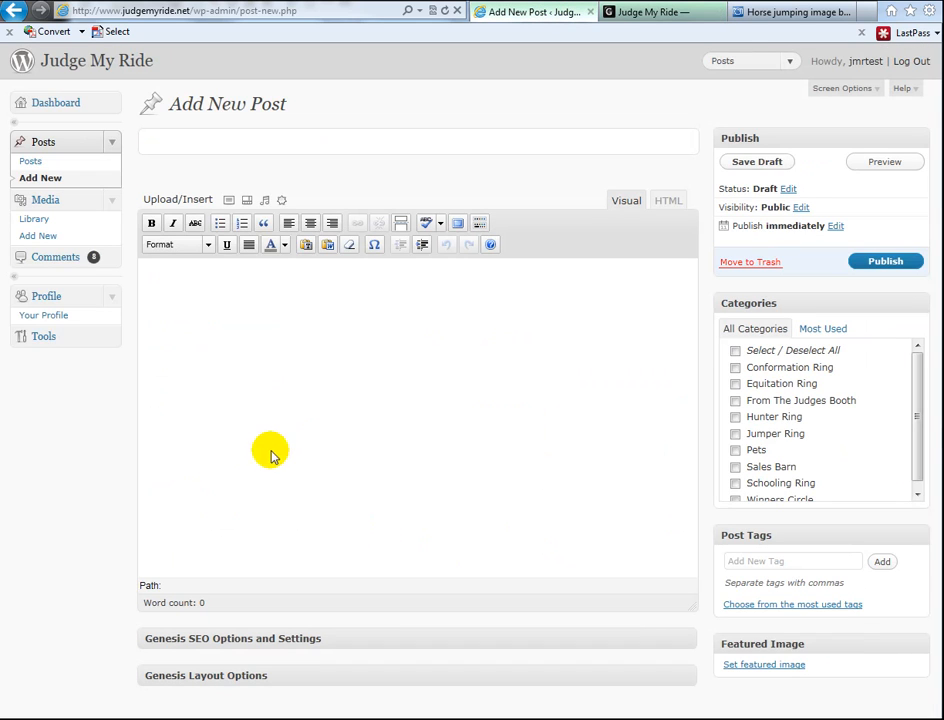
Title the new post "This is a test post" and place the cursor in its body
click(234, 141)
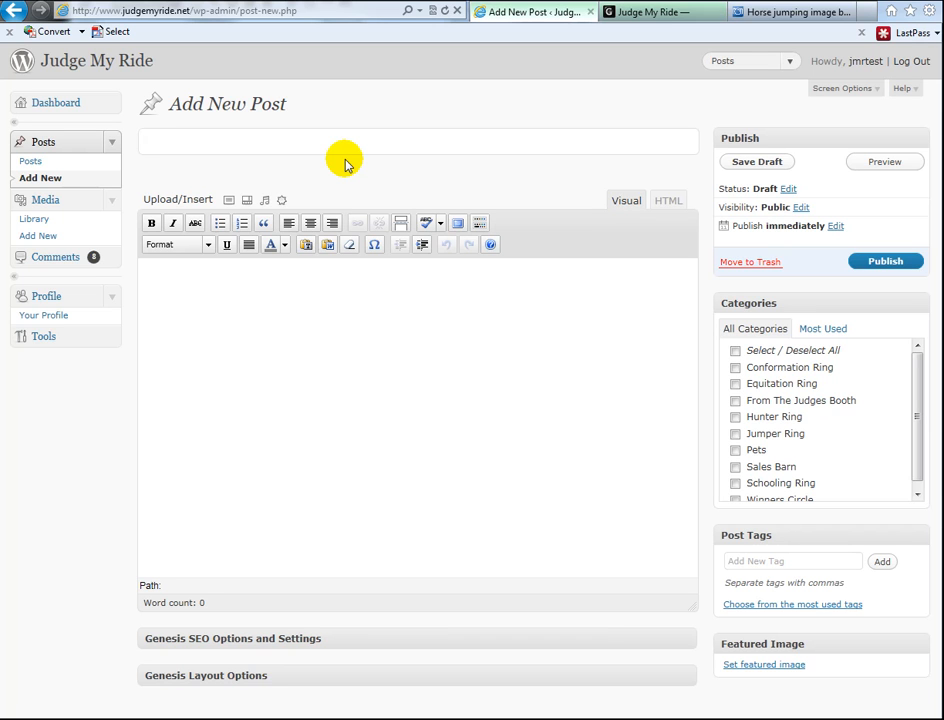
text(This is a tes)
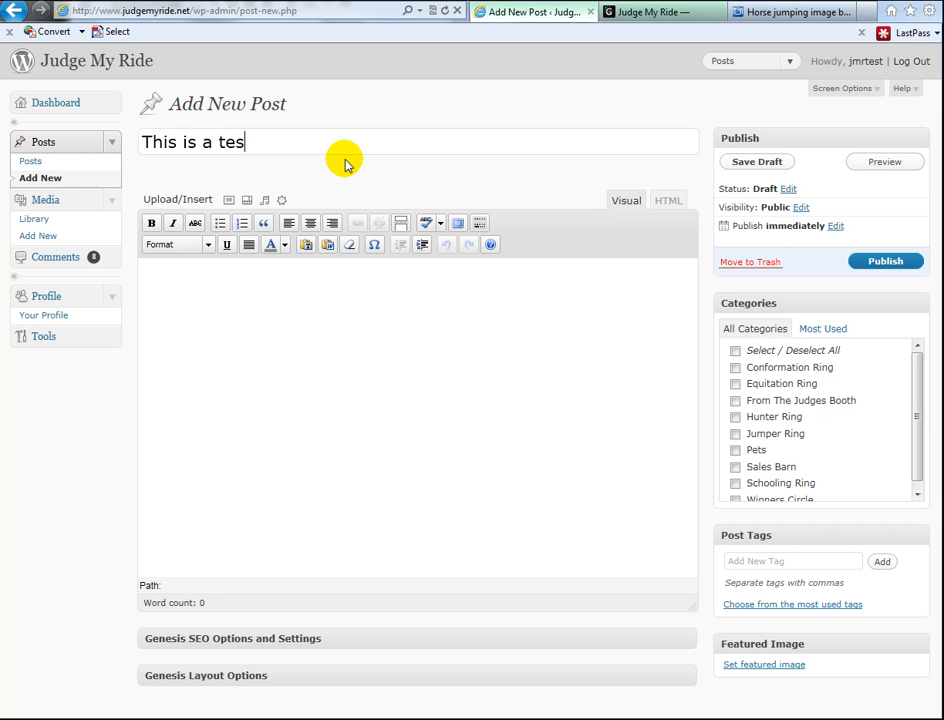
text(t post)
click(301, 314)
click(237, 305)
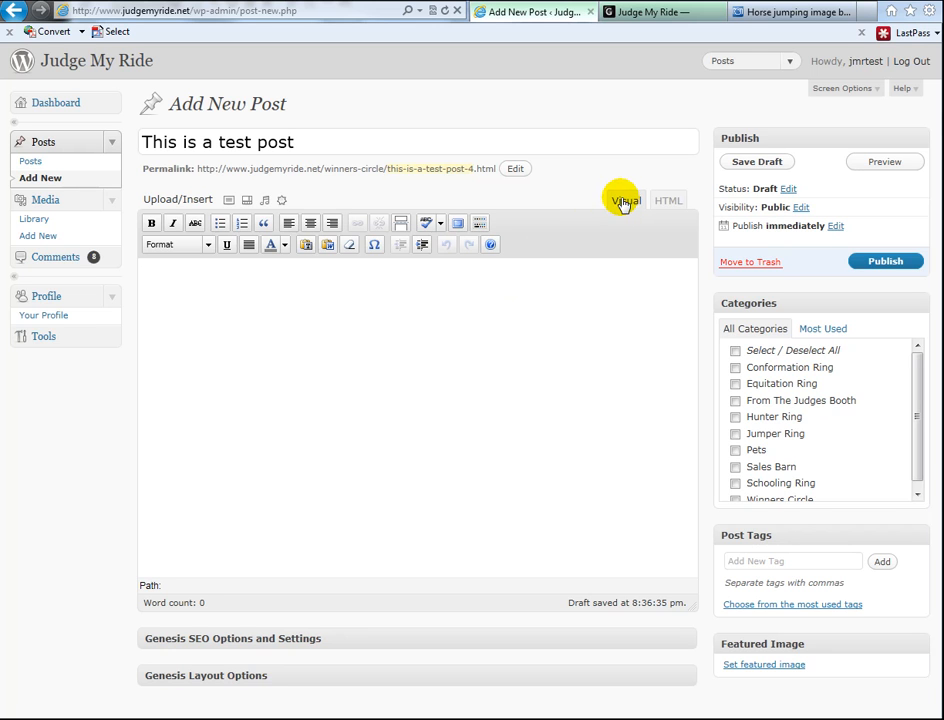
Look at the post body in HTML mode, and return to the Visual editor
click(670, 202)
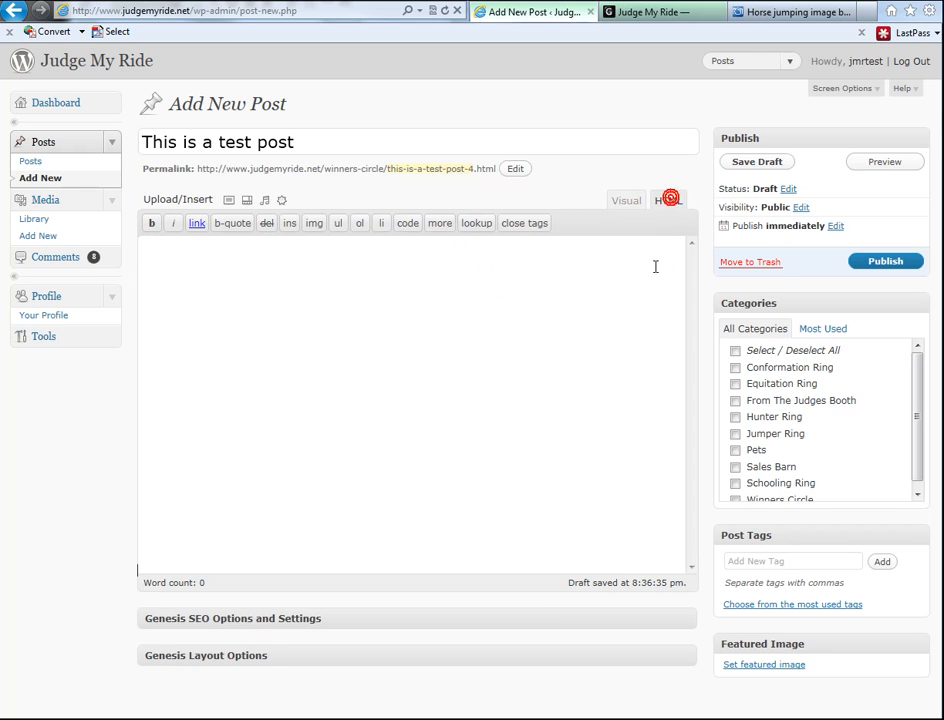
click(627, 202)
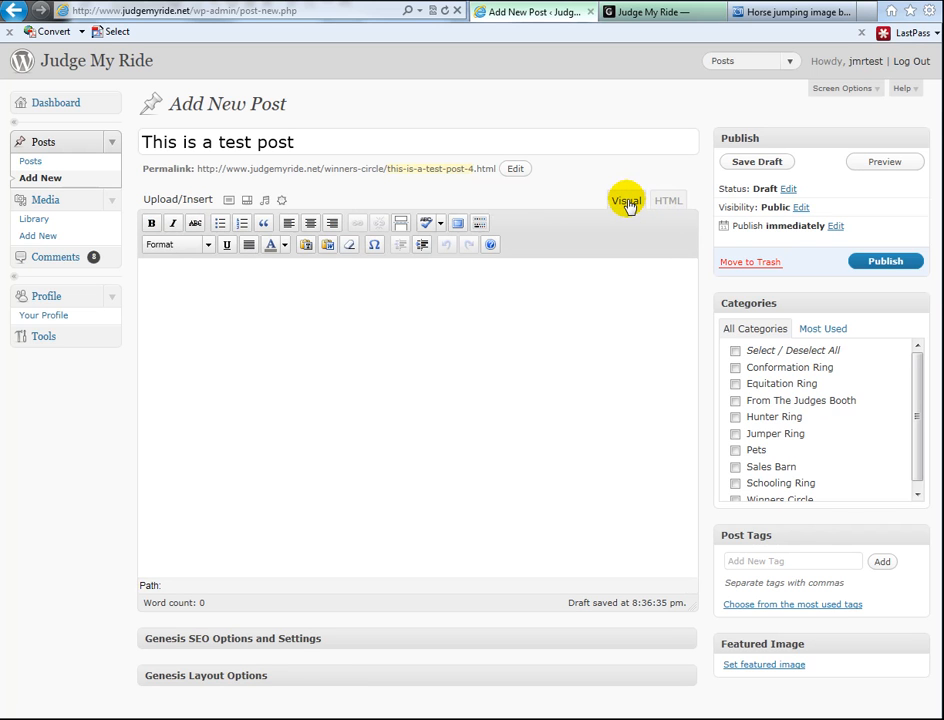
click(154, 272)
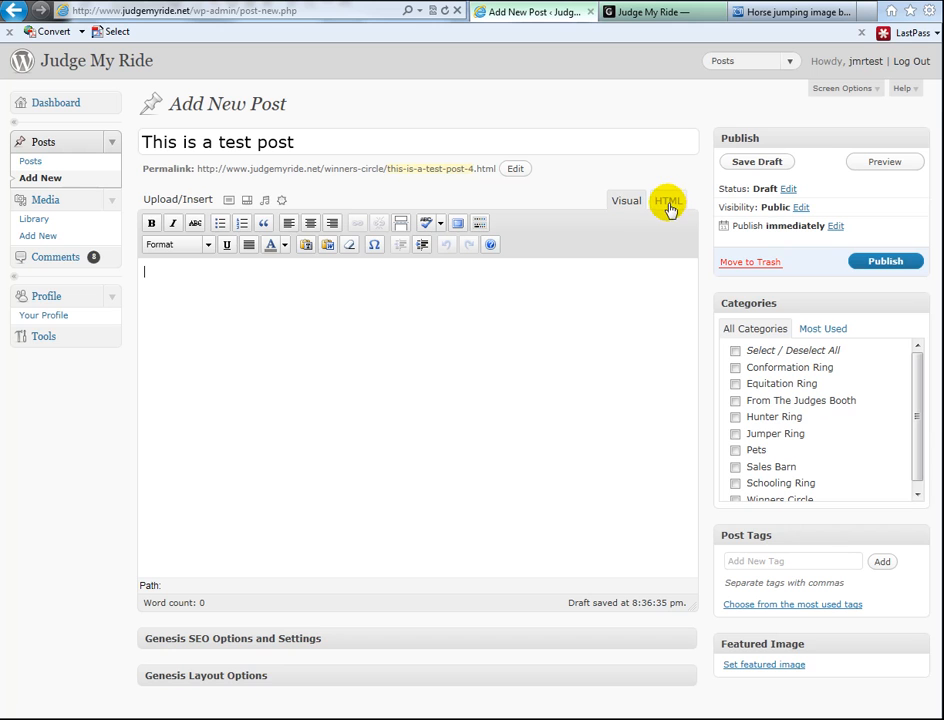
click(278, 335)
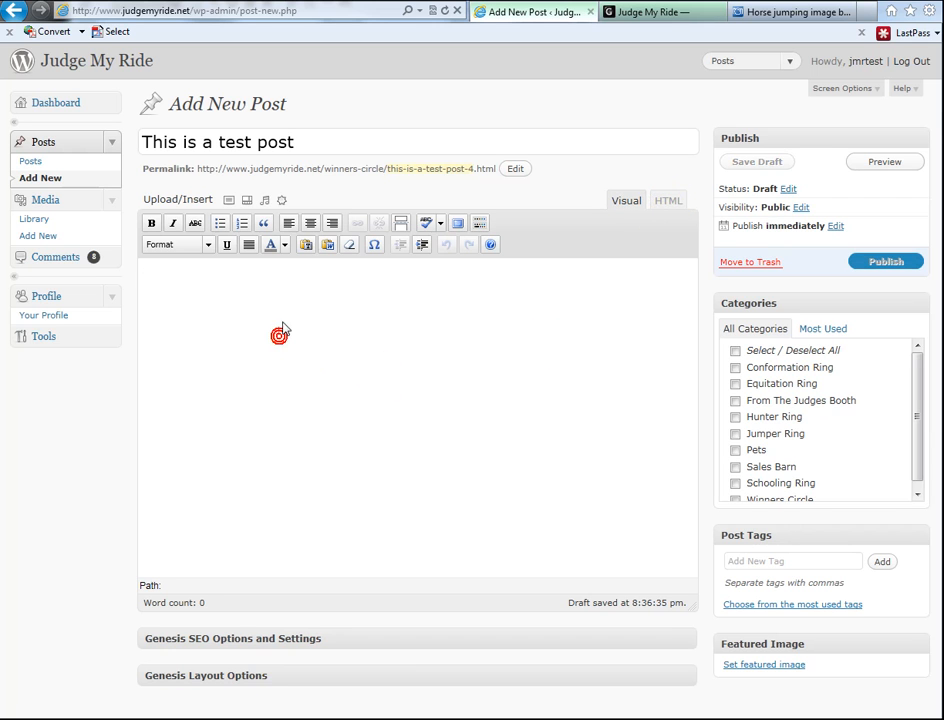
Write a body sentence giving the author's first name and the horse's name Jupiter, ending "we would like your critique.", and start a new paragraph
click(150, 275)
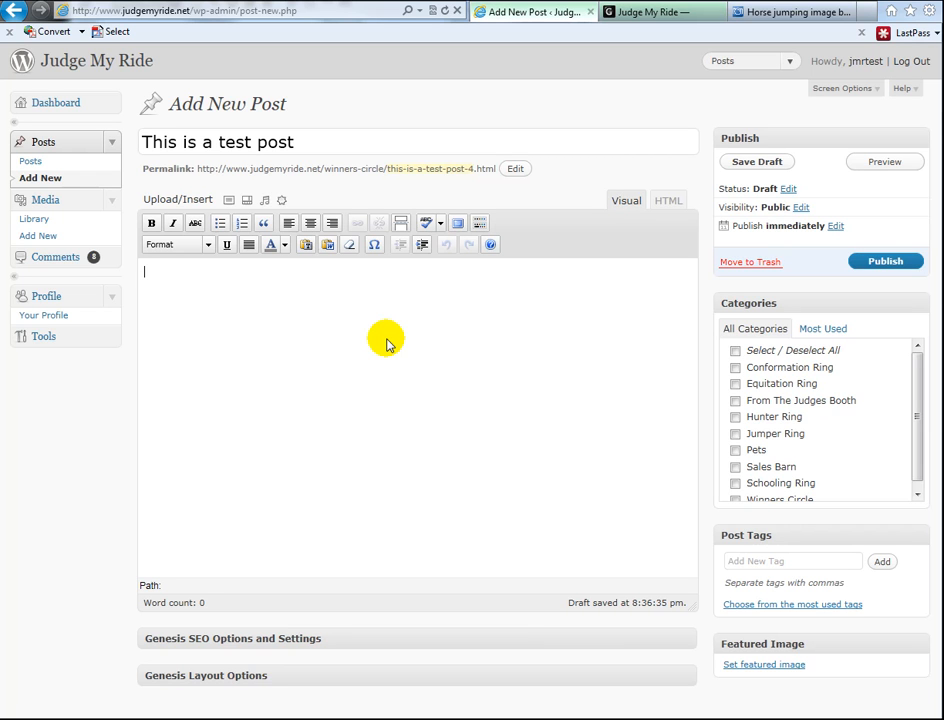
text(Hey my name is Jerem)
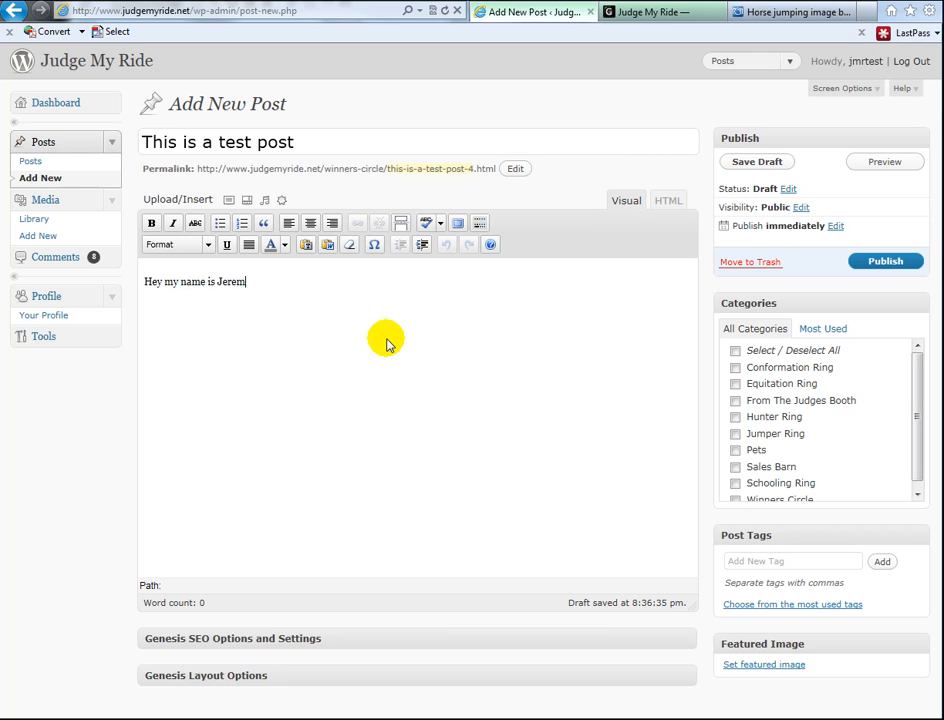
text(y and I my horsed)
key(BackSpace)
key(BackSpace)
text(s na)
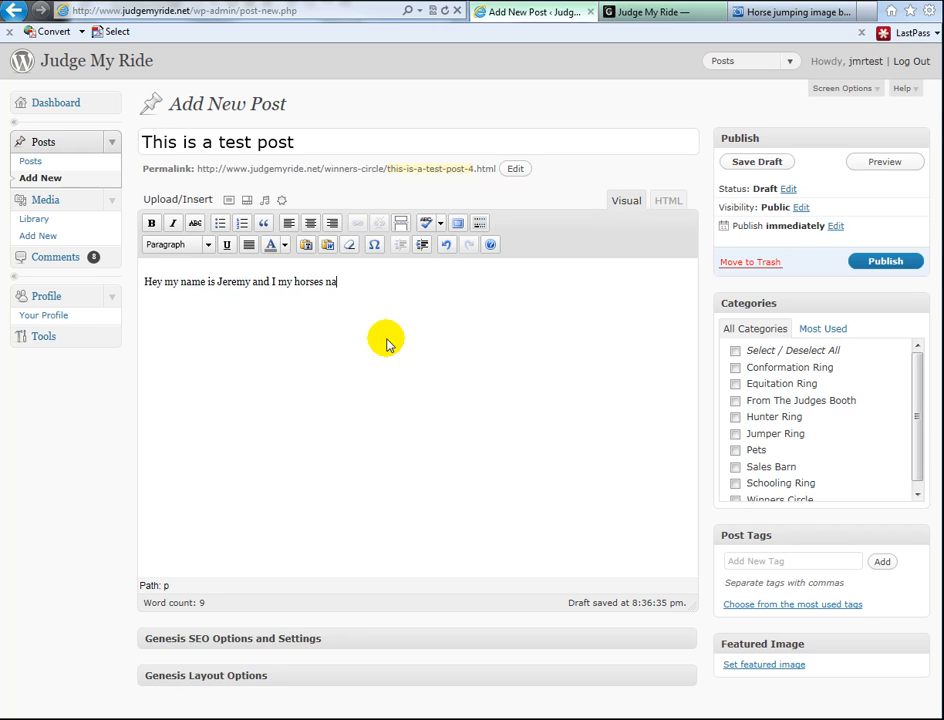
text(me is Ju)
text(i)
text(piter)
text( and we)
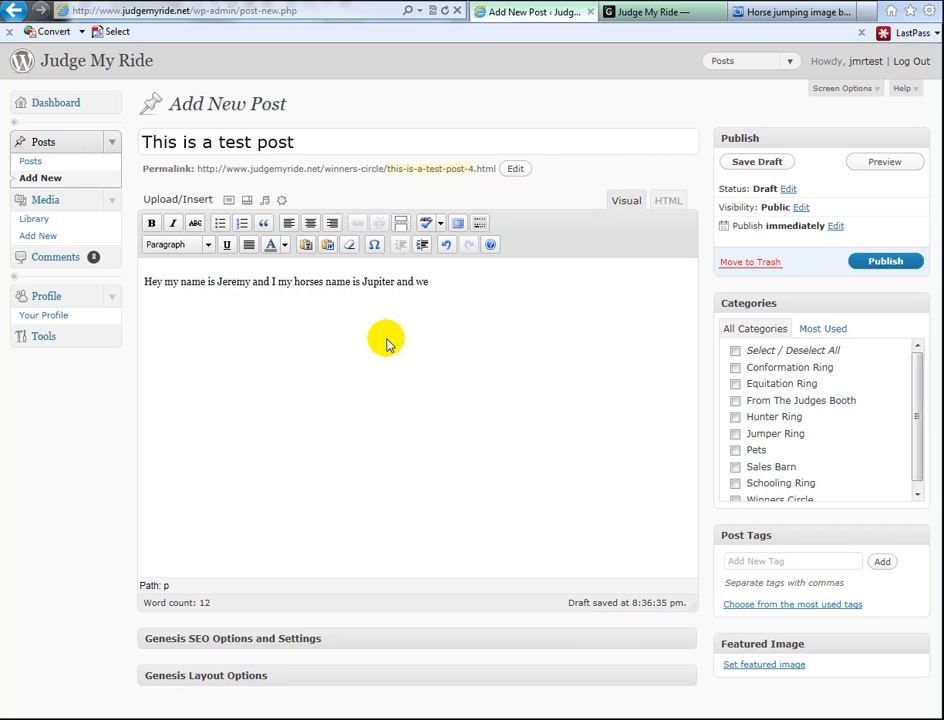
text( would like your critu)
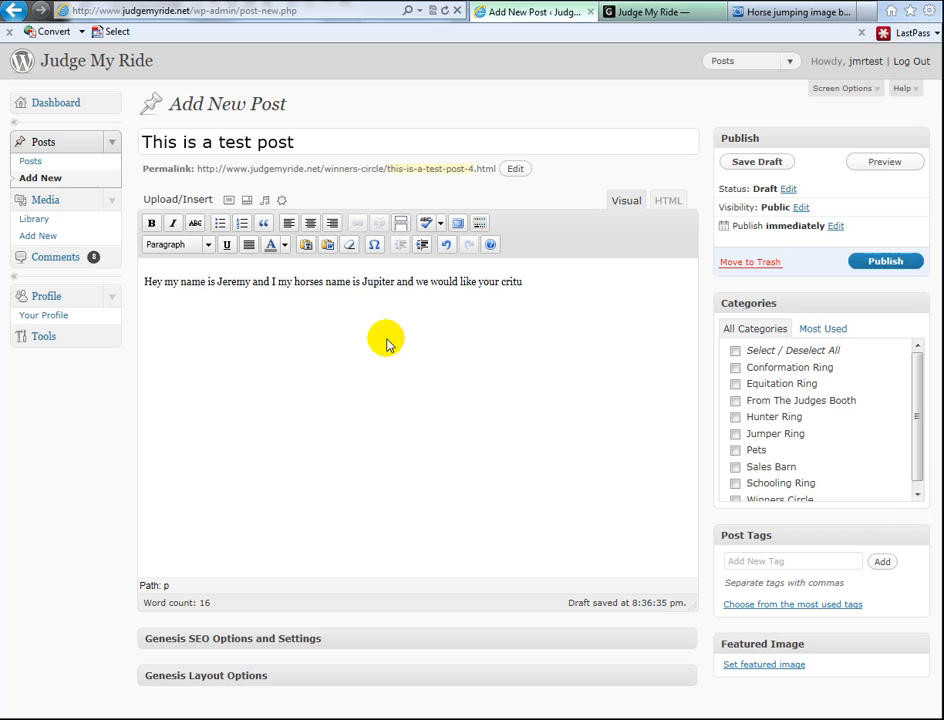
text(q)
key(BackSpace)
text(que.)
key(Return)
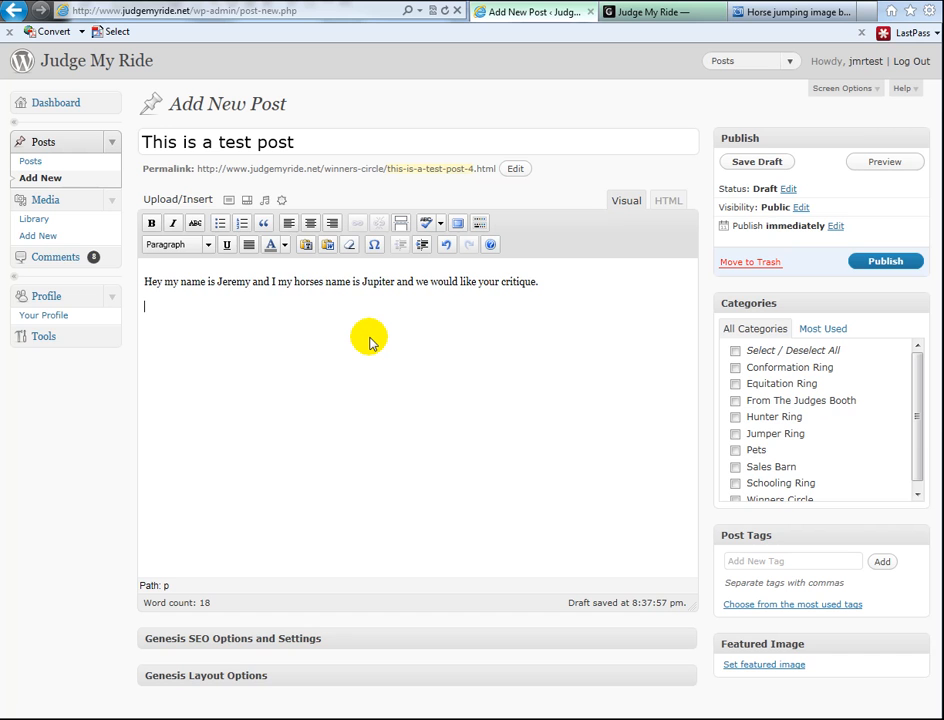
Review the ring sections and their example posts on the Judge My Ride home page
click(636, 16)
scroll(446, 345, down, 2)
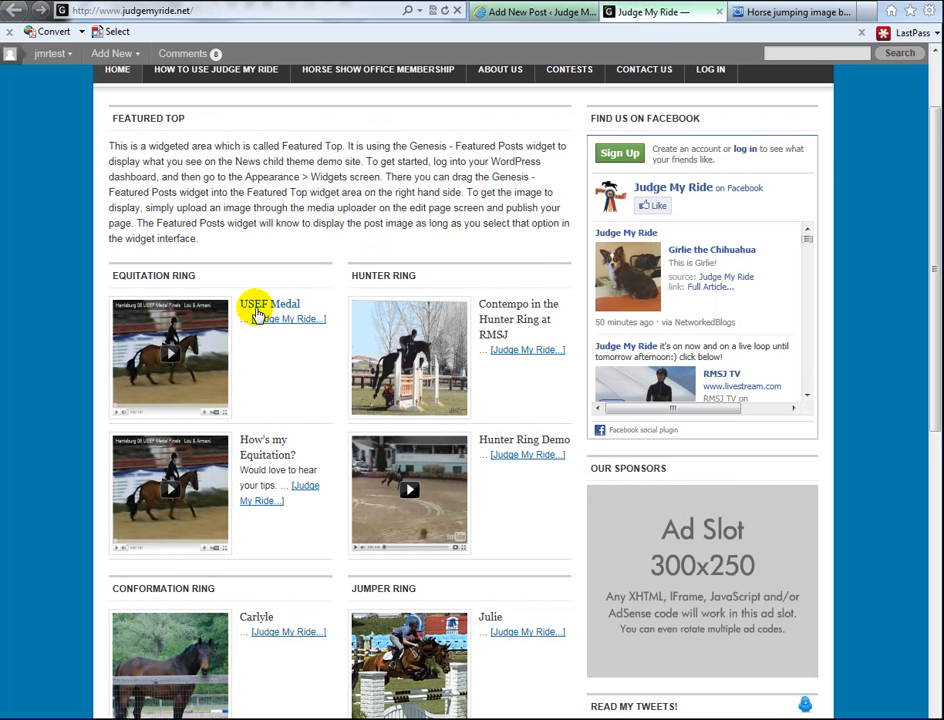
scroll(417, 355, down, 1)
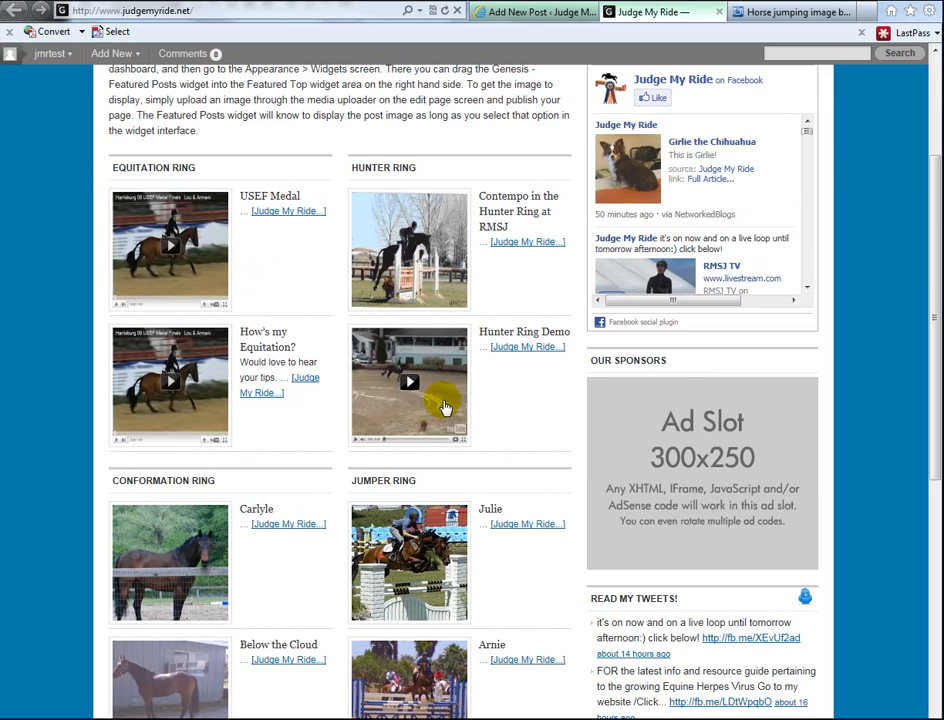
scroll(290, 470, down, 1)
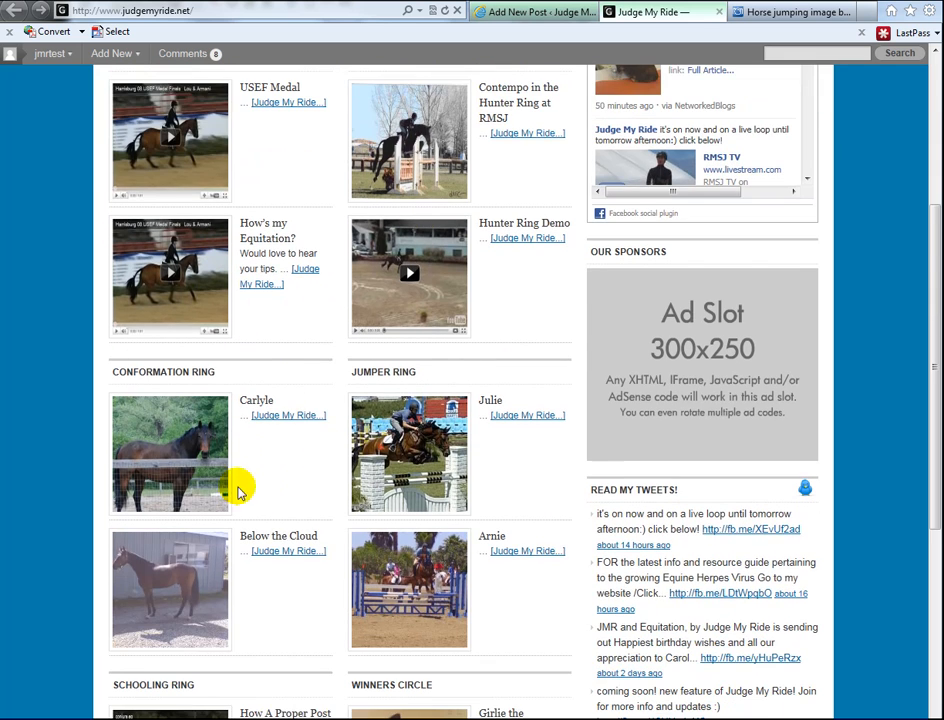
scroll(300, 505, down, 3)
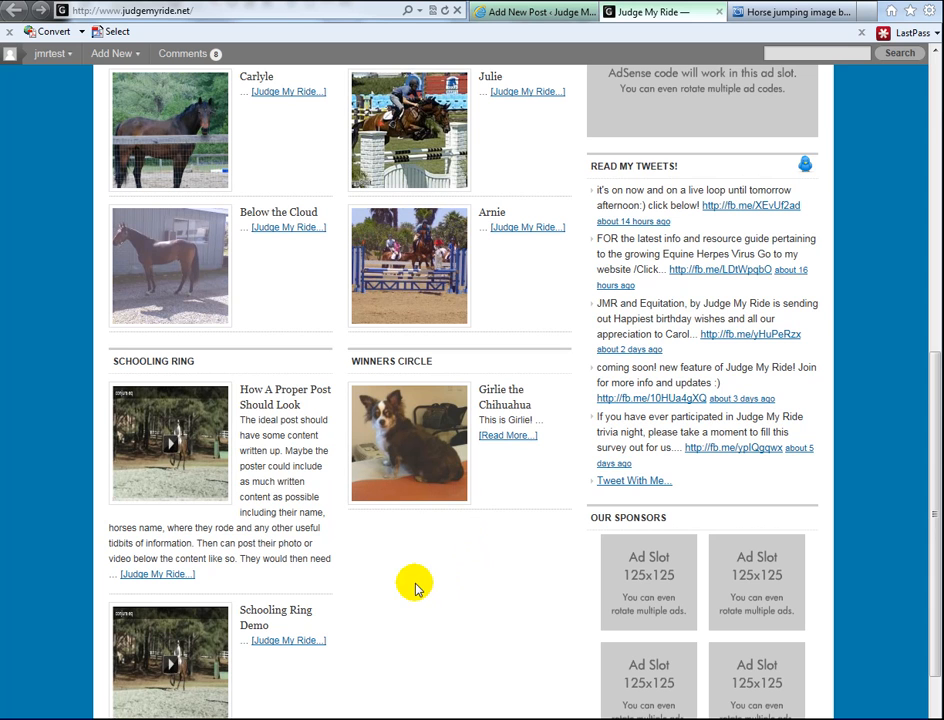
scroll(415, 587, down, 1)
scroll(415, 587, up, 3)
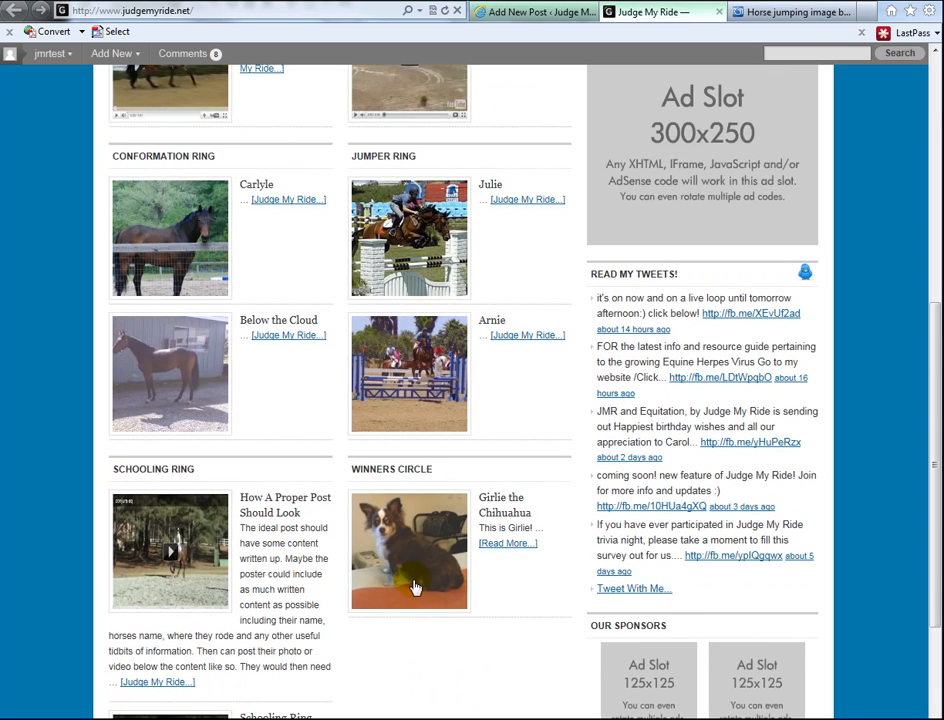
scroll(380, 551, up, 3)
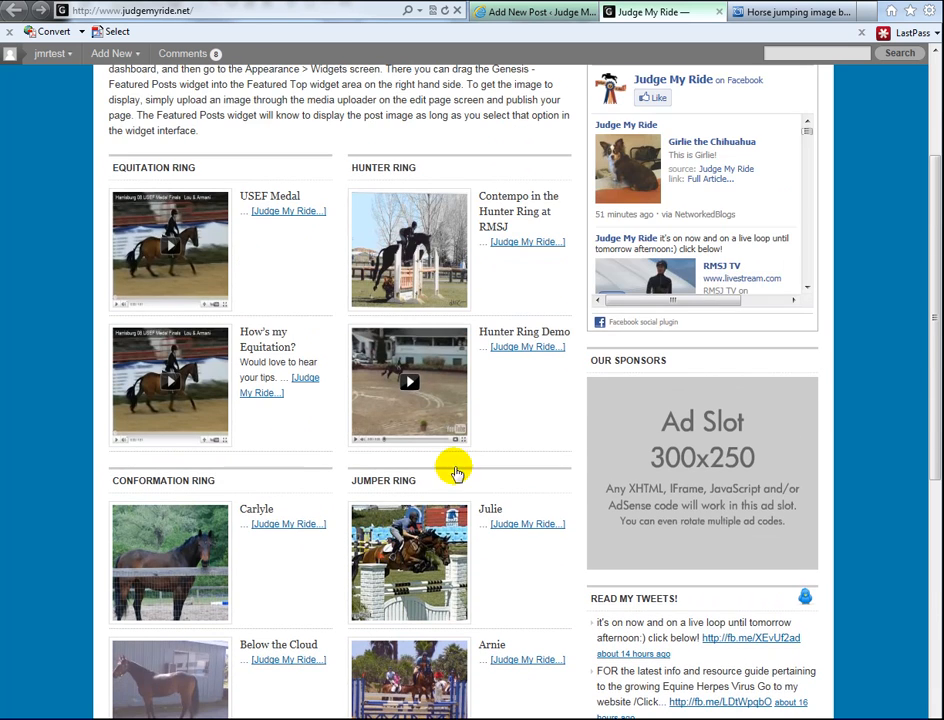
scroll(478, 500, up, 2)
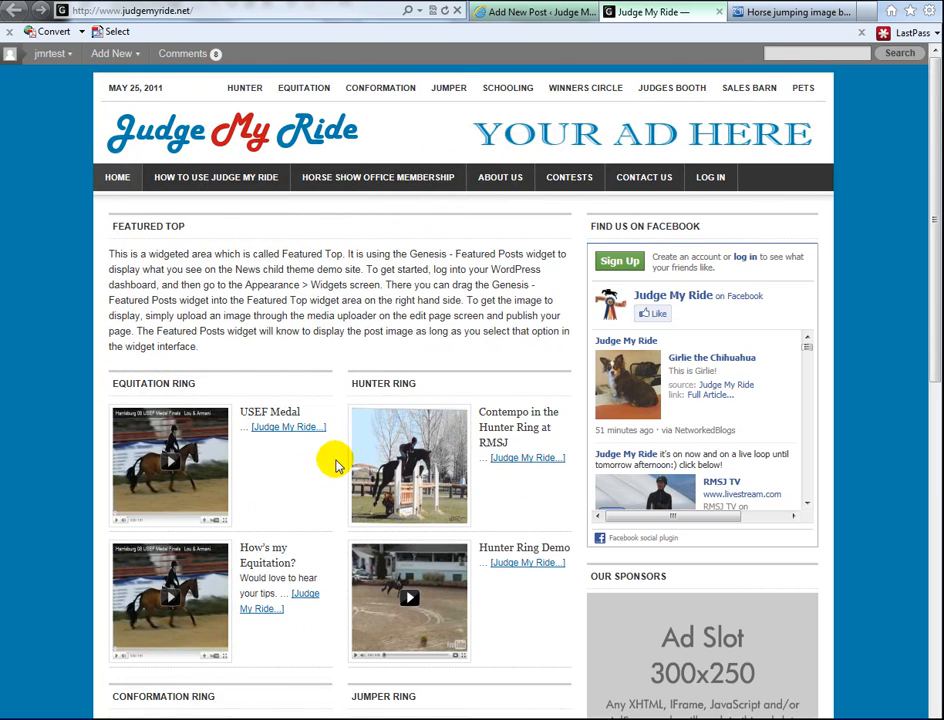
Return to the post draft, start adding an image, and view the form for inserting one from a URL
click(546, 17)
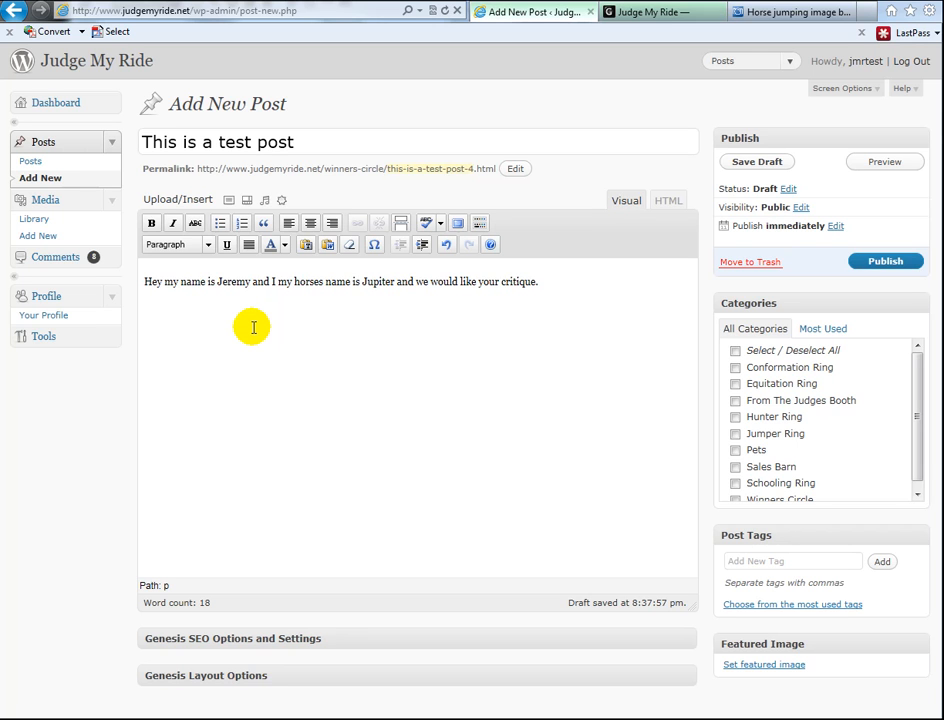
click(228, 202)
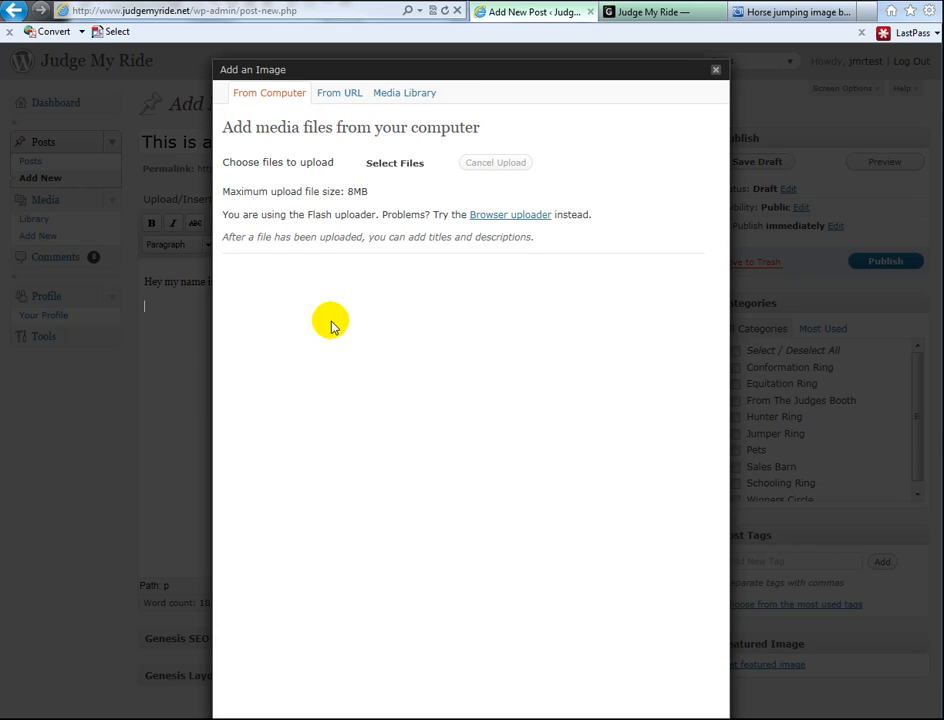
click(336, 92)
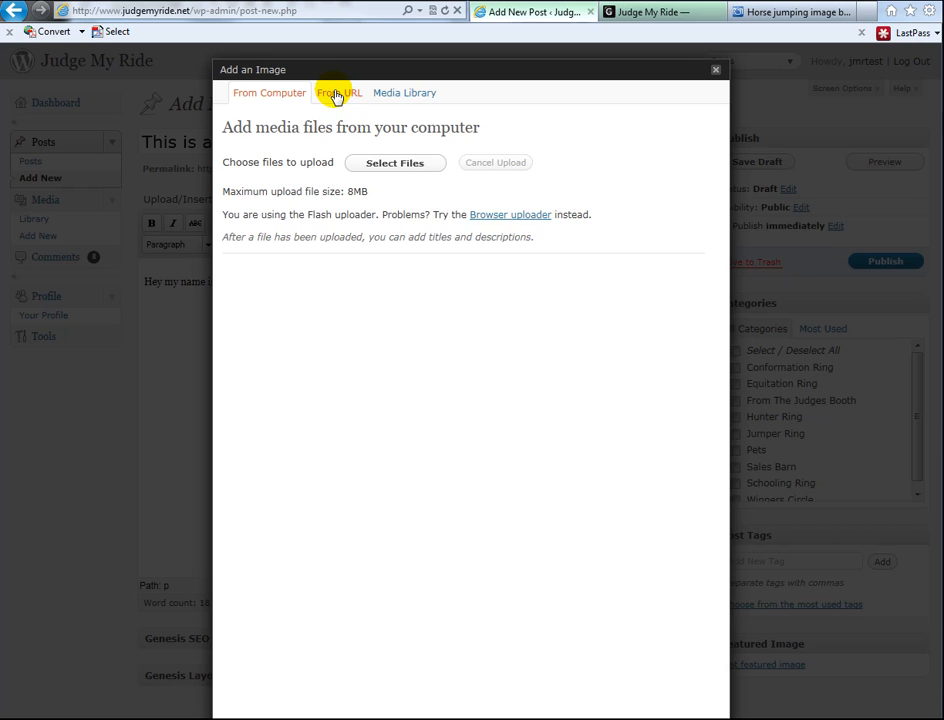
click(336, 94)
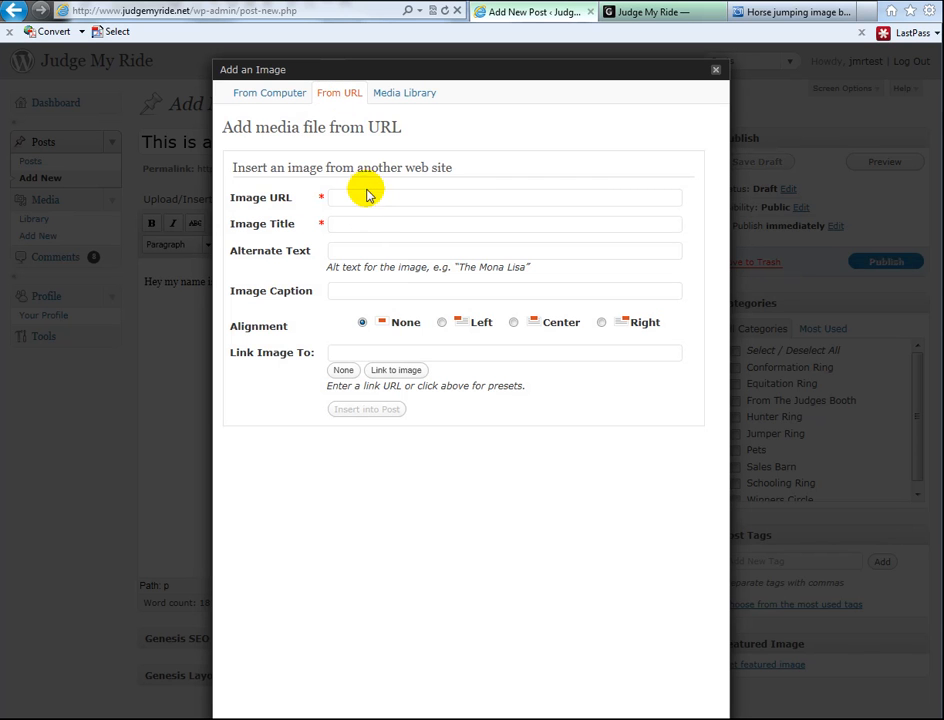
click(364, 197)
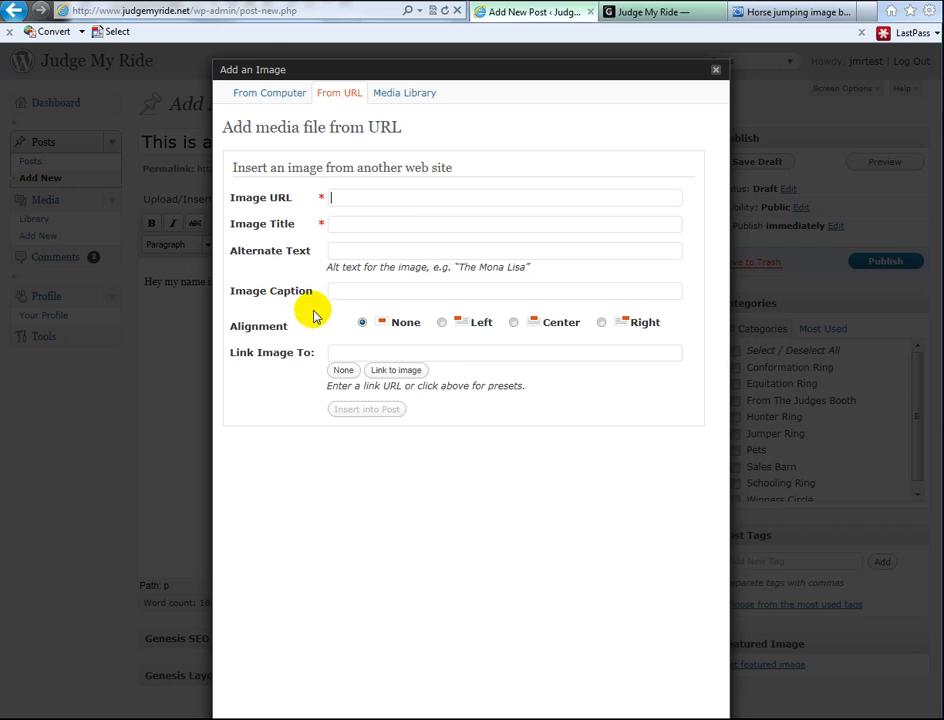
Upload howtopostpictures.jpg from the computer's JudgeMyRide folder
click(267, 94)
click(394, 165)
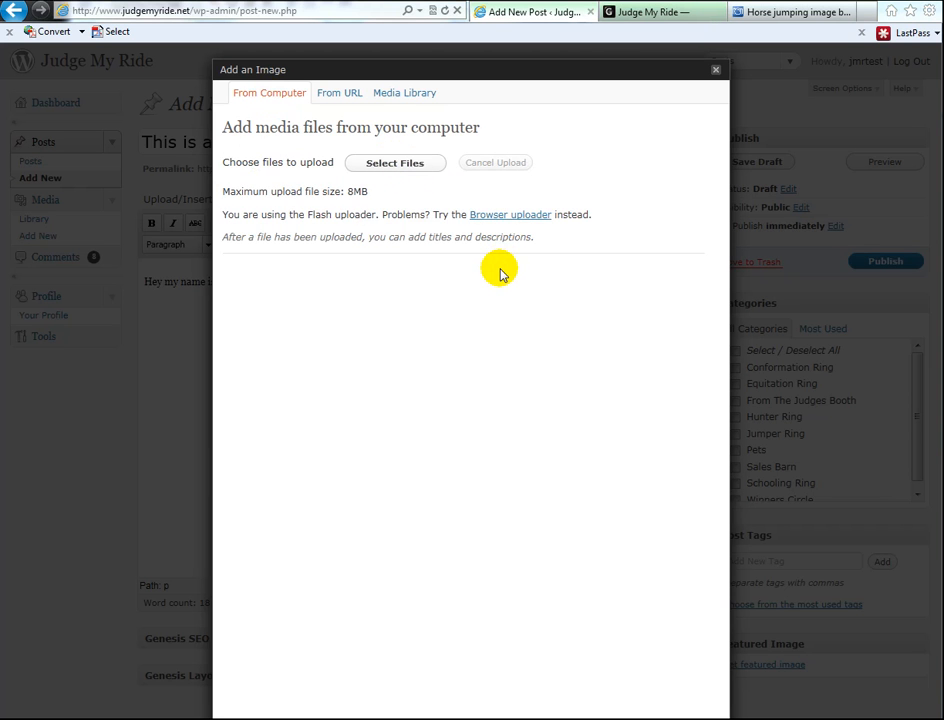
drag(554, 118, 556, 228)
click(368, 234)
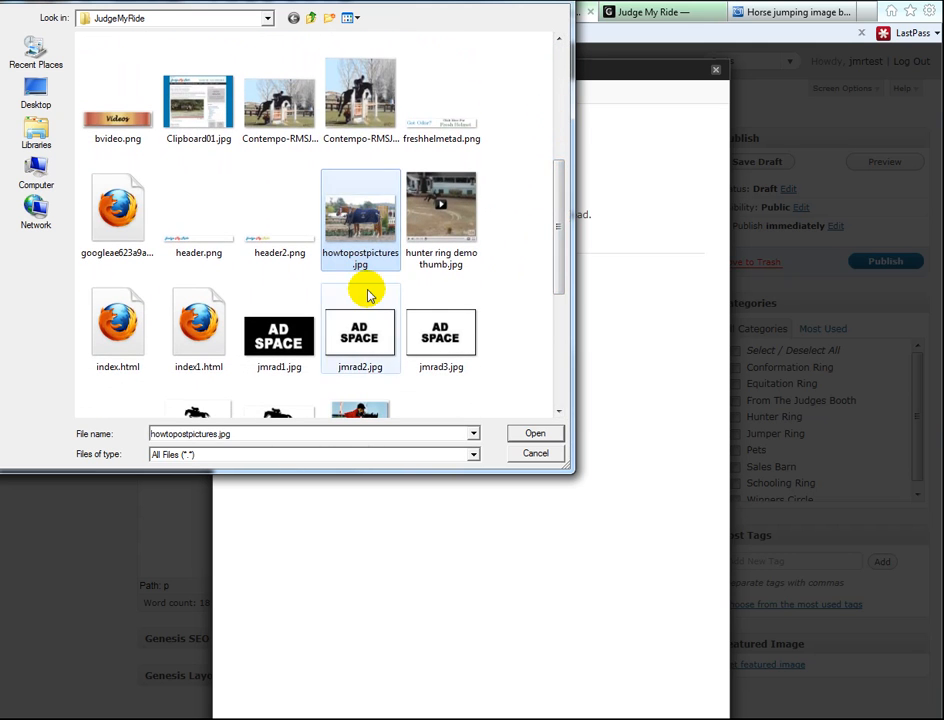
double_click(362, 226)
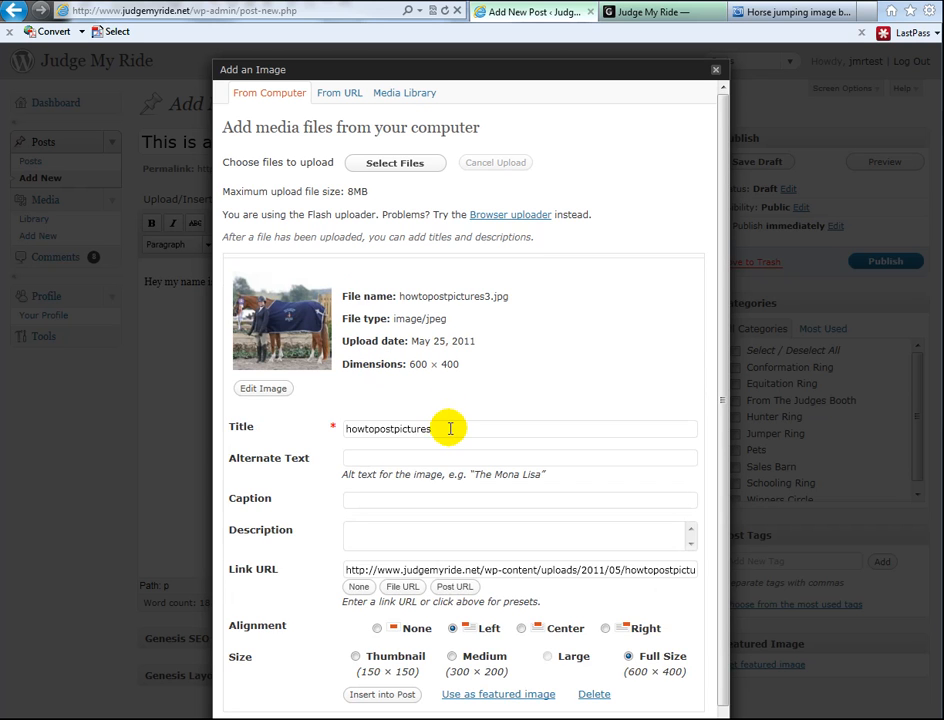
Replace the uploaded image's title with "This is my horse"
drag(449, 428, 280, 432)
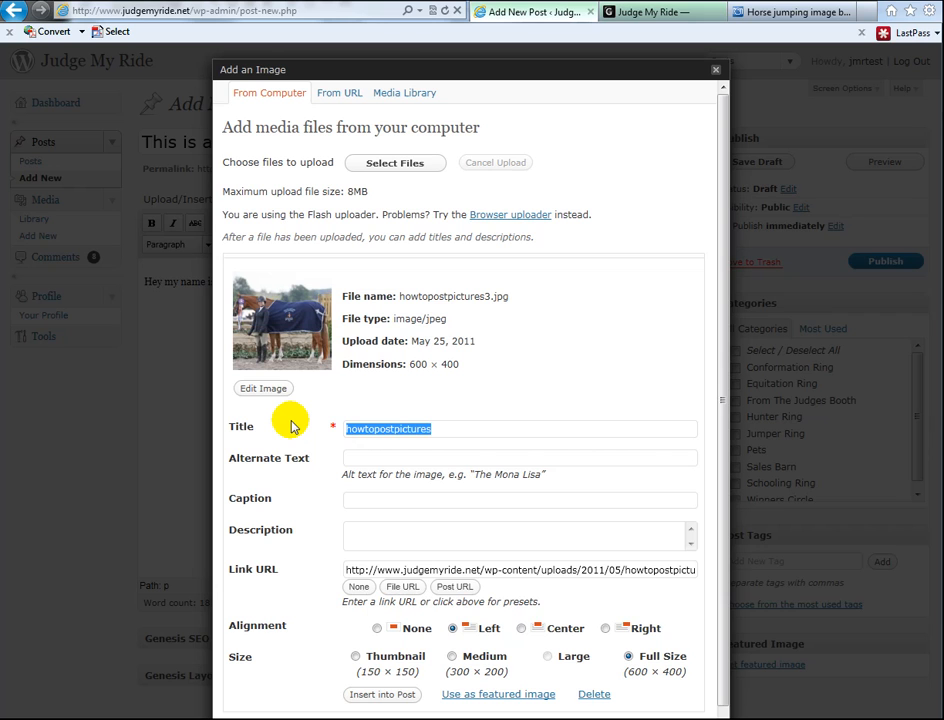
text(This is my horse)
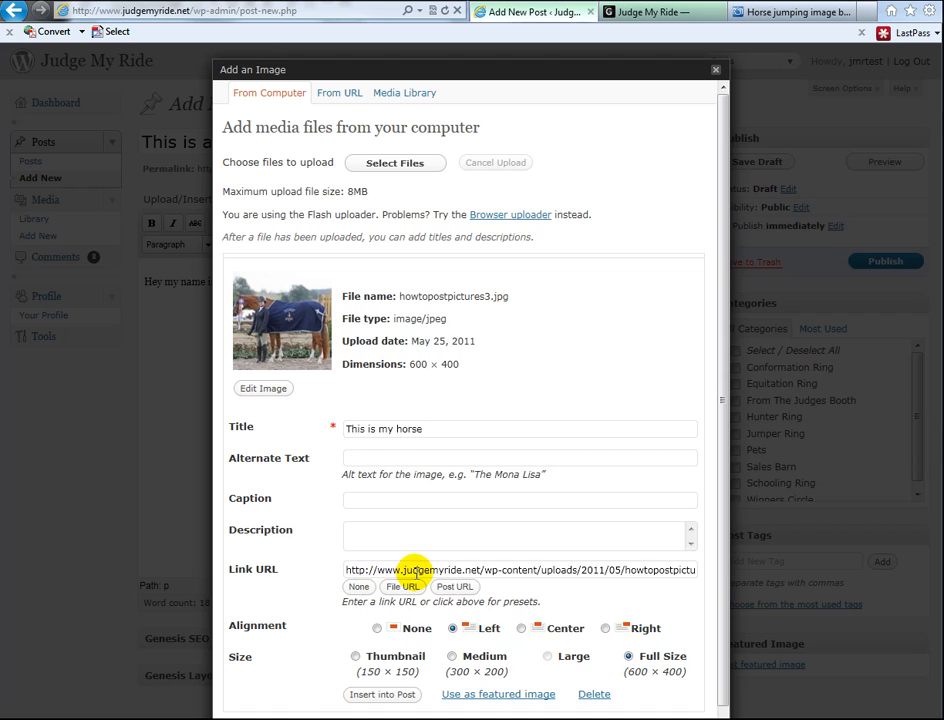
scroll(597, 575, down, 1)
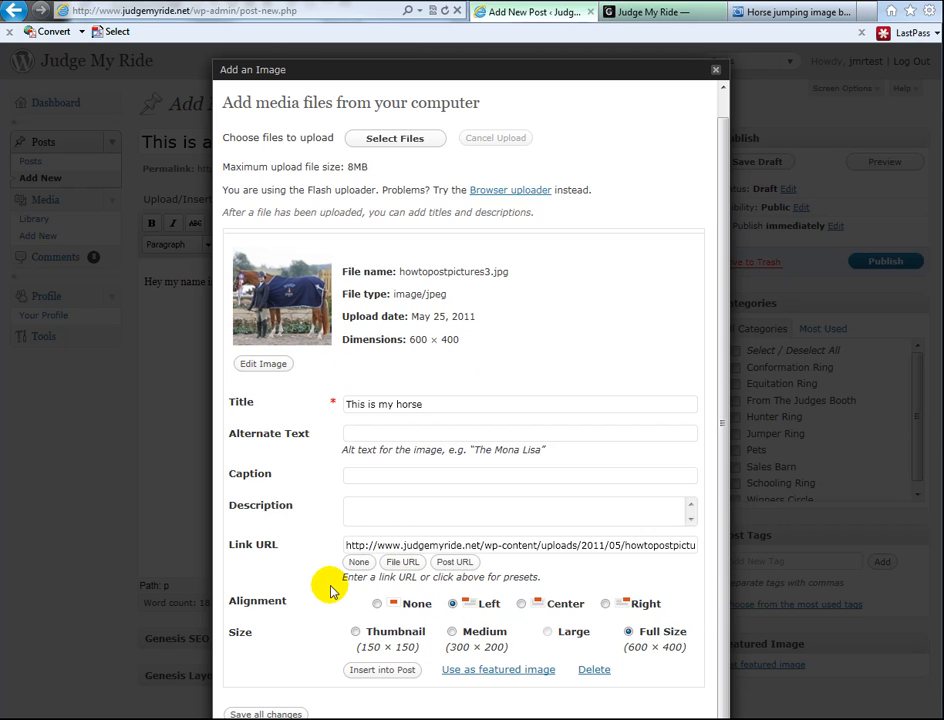
Insert the uploaded horse picture into the post with Left alignment at Full Size (600 × 400)
click(453, 604)
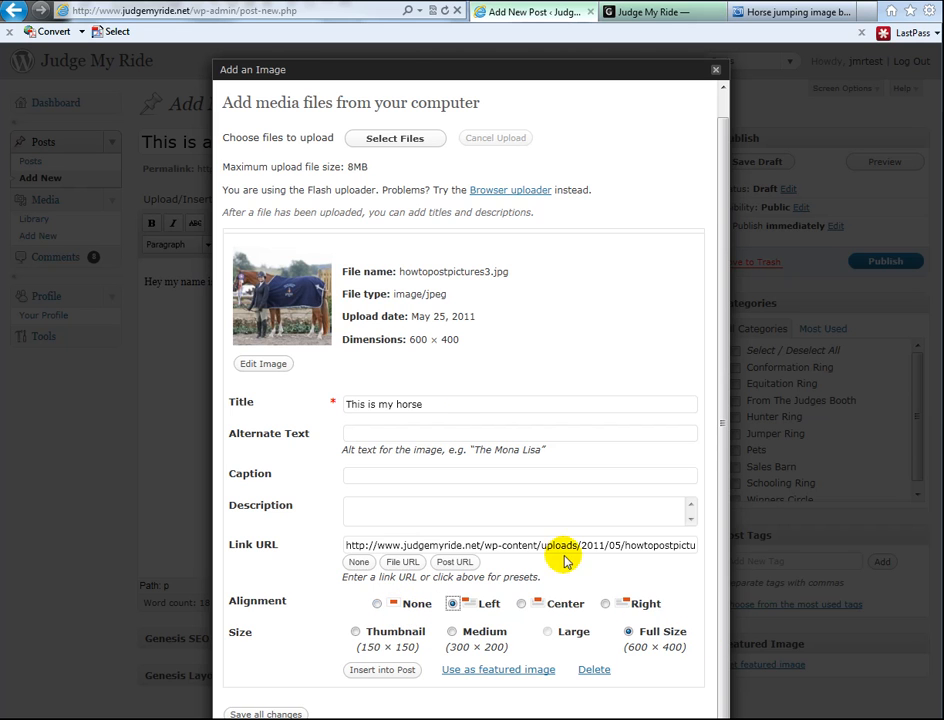
drag(342, 343, 452, 345)
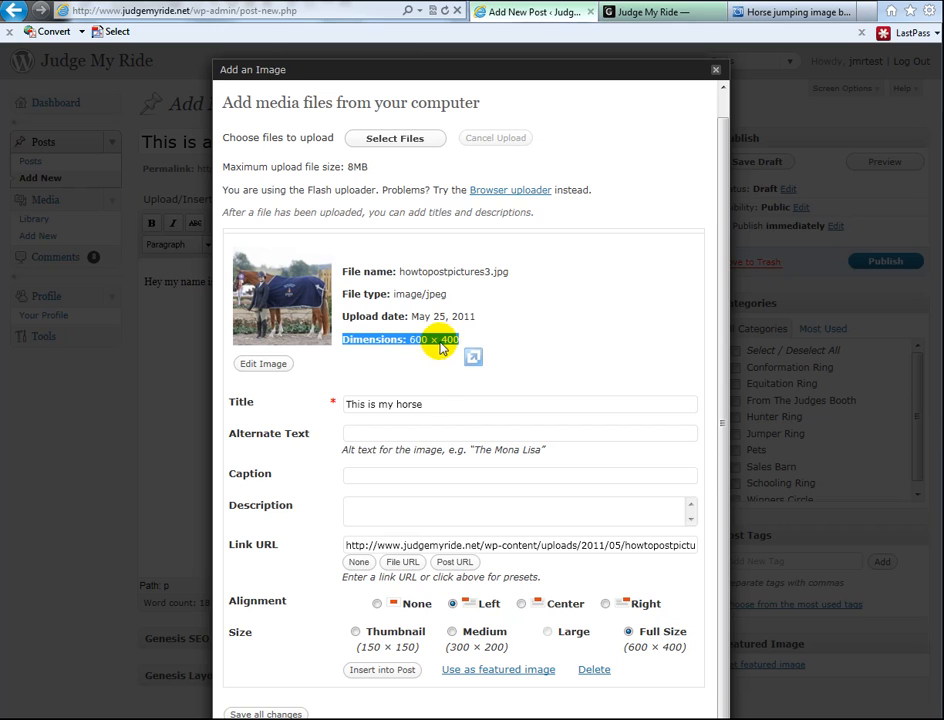
click(421, 343)
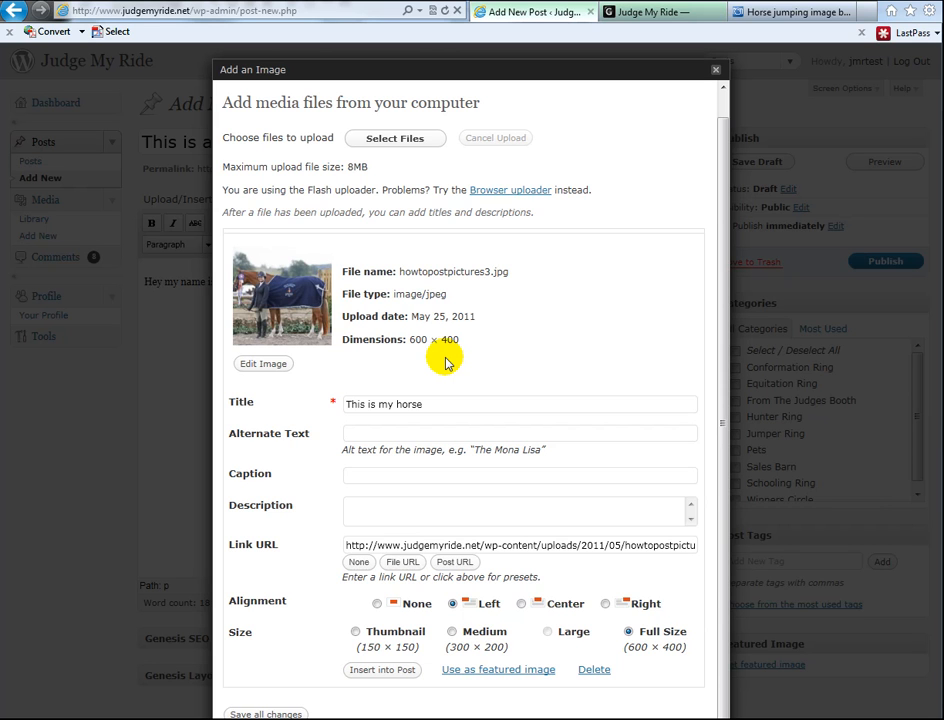
click(629, 632)
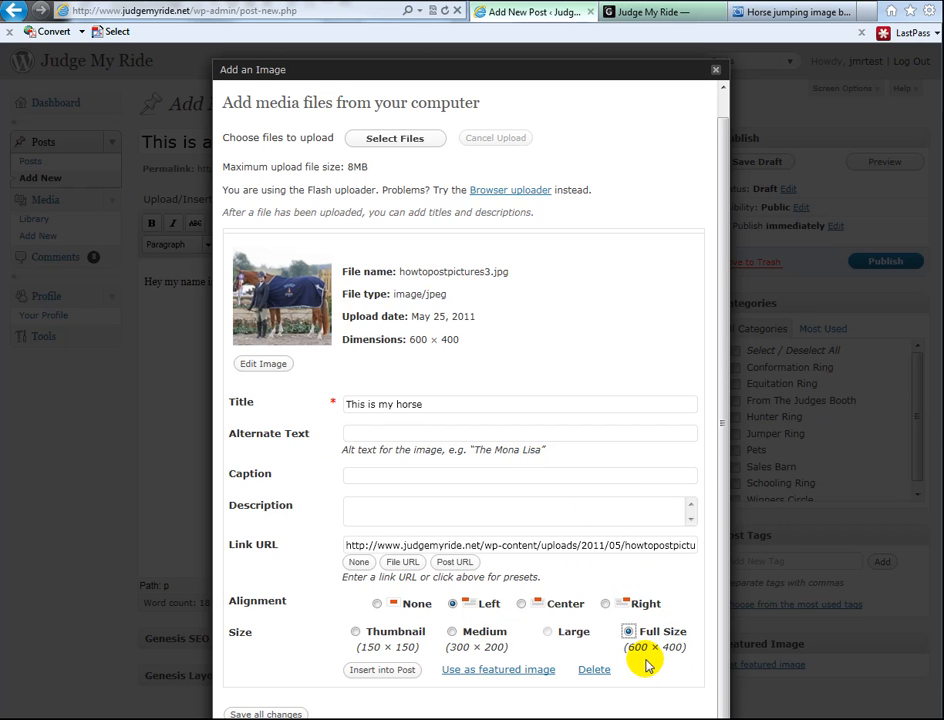
click(382, 672)
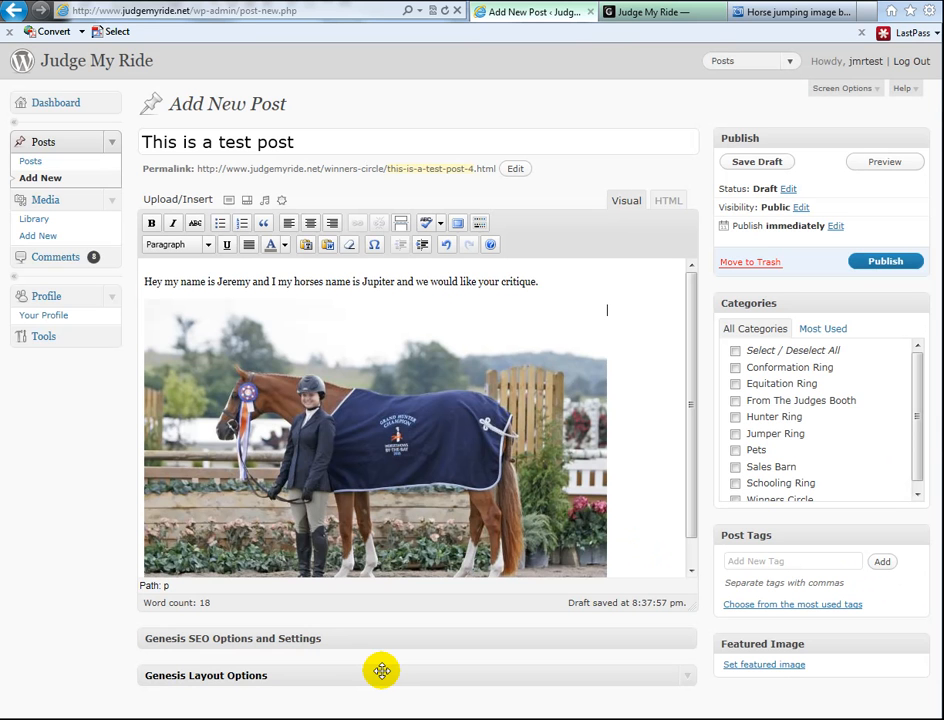
Expand the Genesis SEO Options and Settings section, examine its title, description and keyword fields, and collapse it again
drag(687, 379, 687, 322)
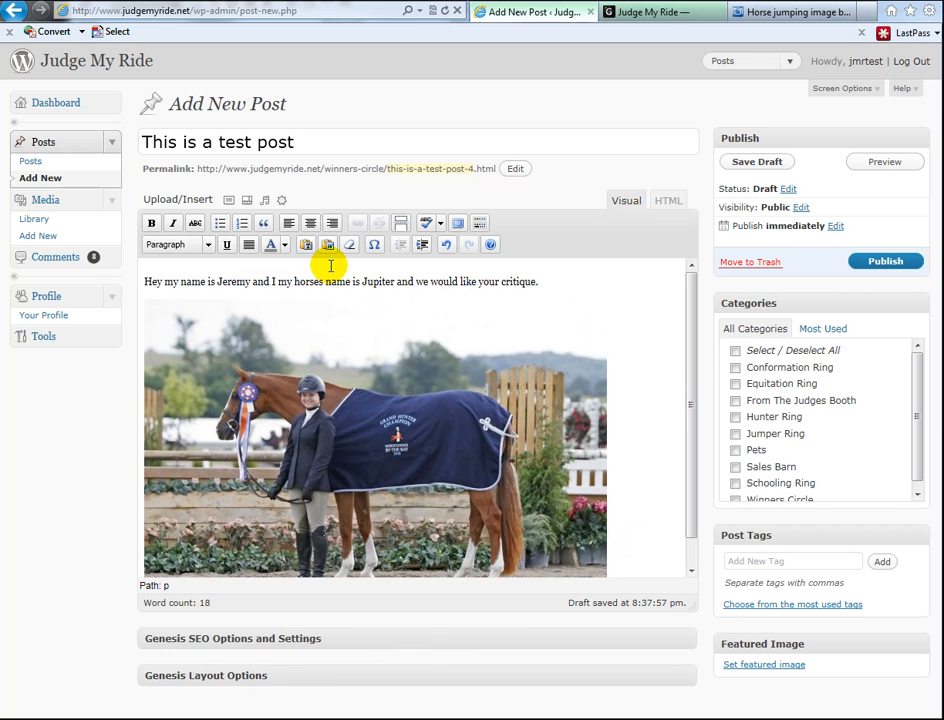
scroll(445, 453, down, 1)
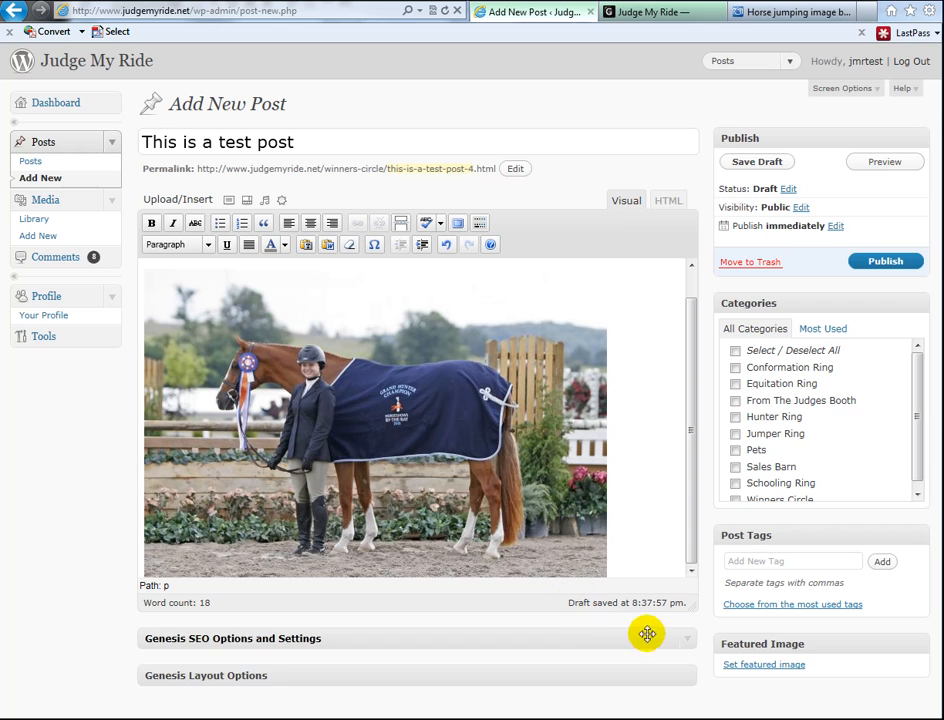
click(686, 645)
scroll(660, 626, down, 4)
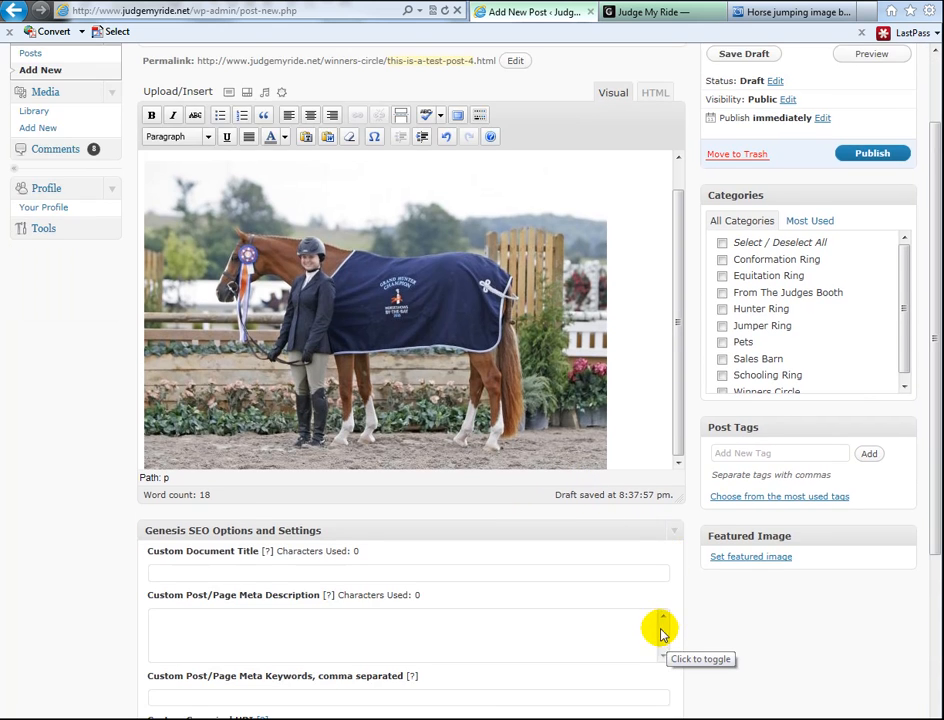
click(337, 355)
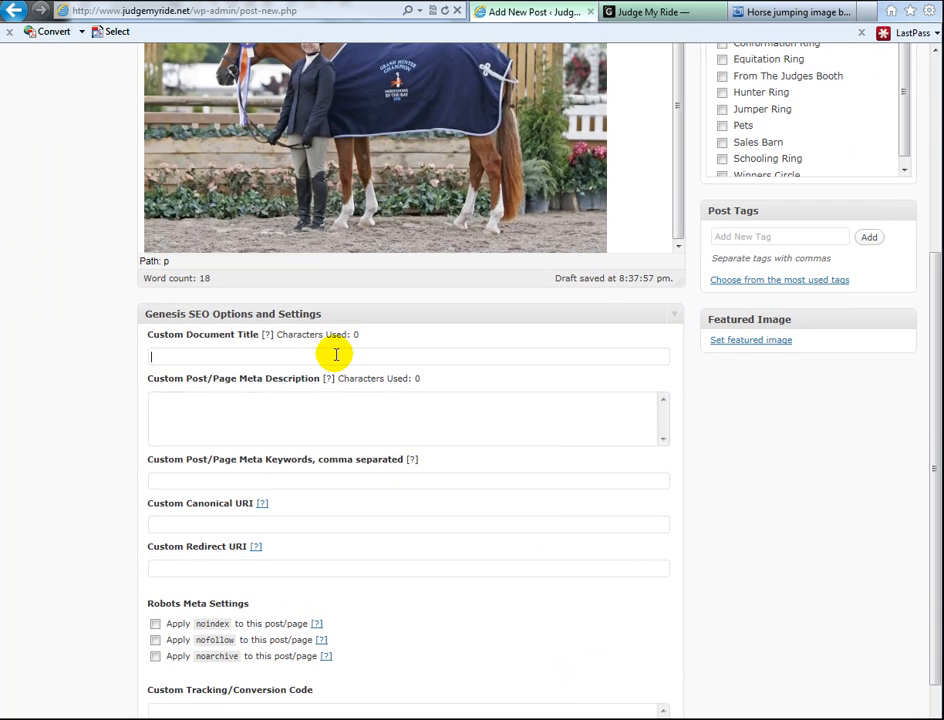
click(175, 356)
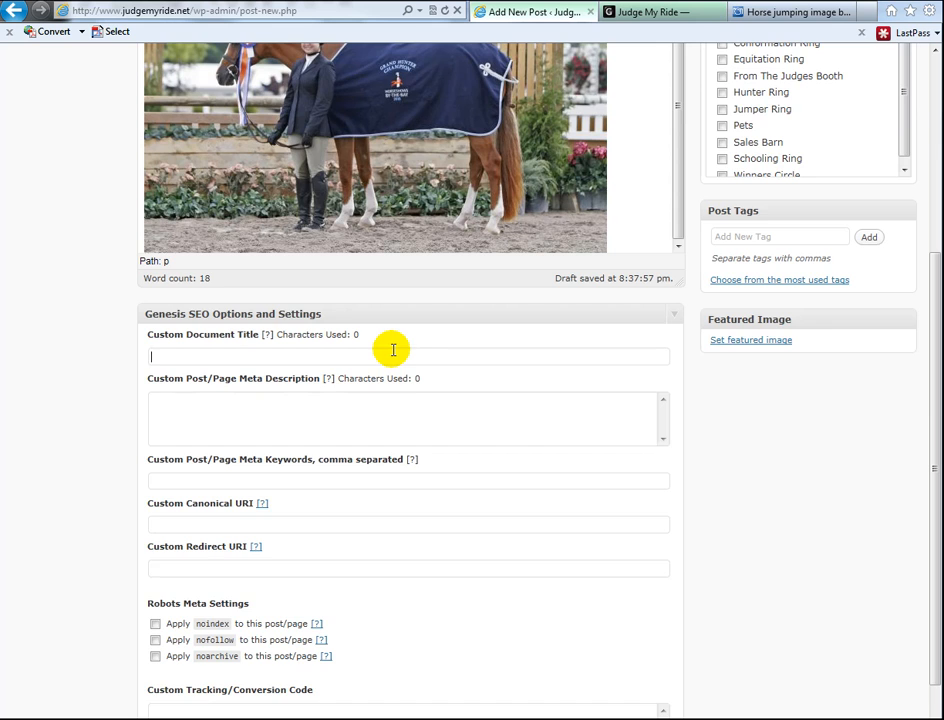
scroll(400, 360, up, 5)
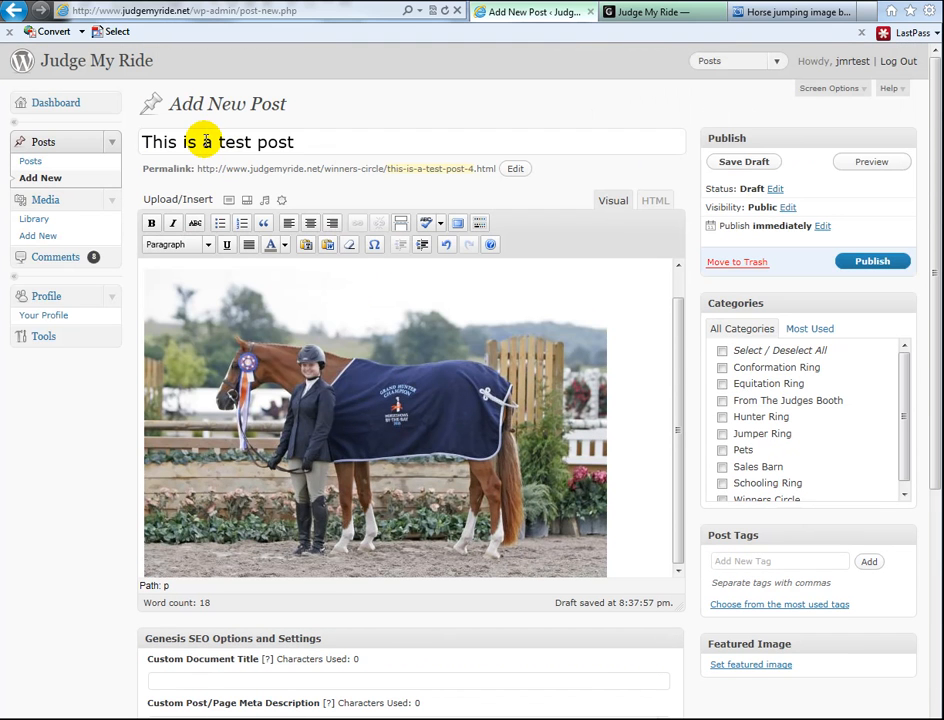
scroll(499, 600, down, 3)
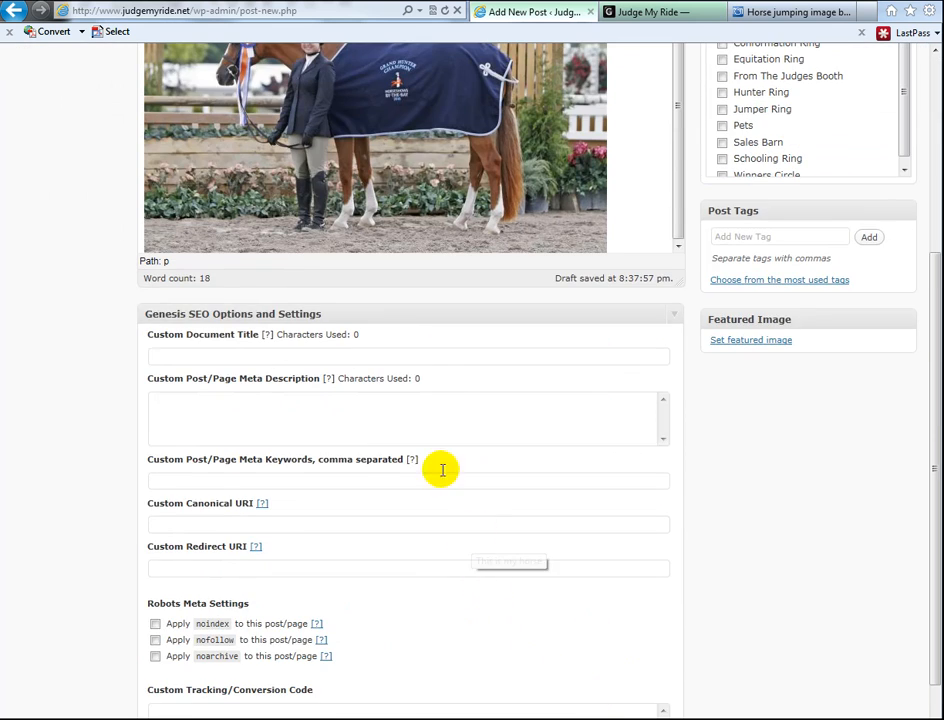
click(295, 415)
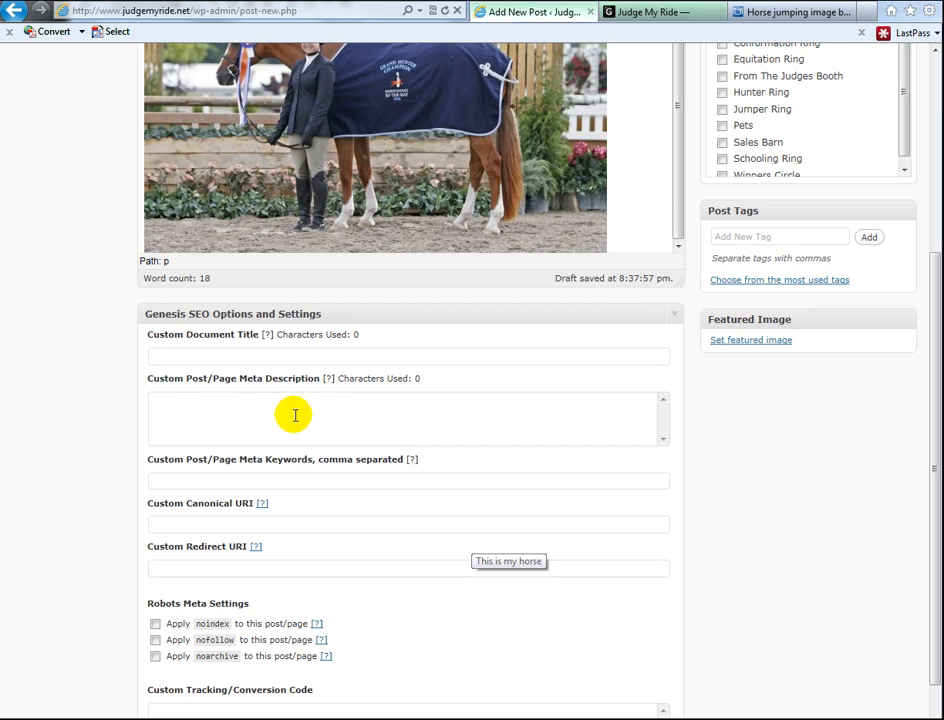
scroll(760, 444, up, 2)
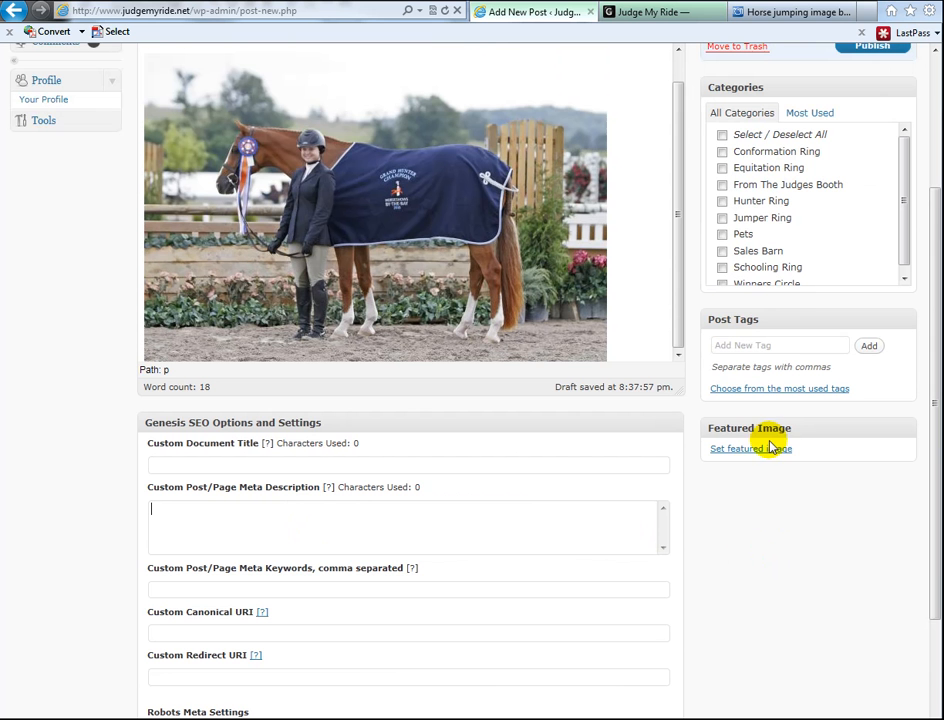
scroll(444, 526, up, 2)
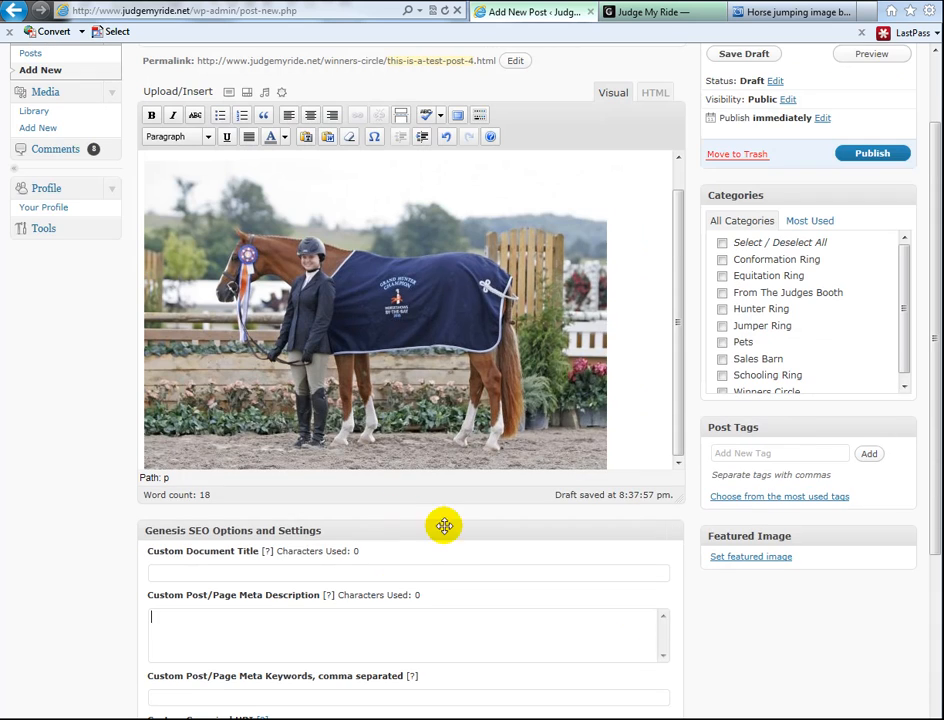
click(672, 531)
scroll(670, 531, up, 2)
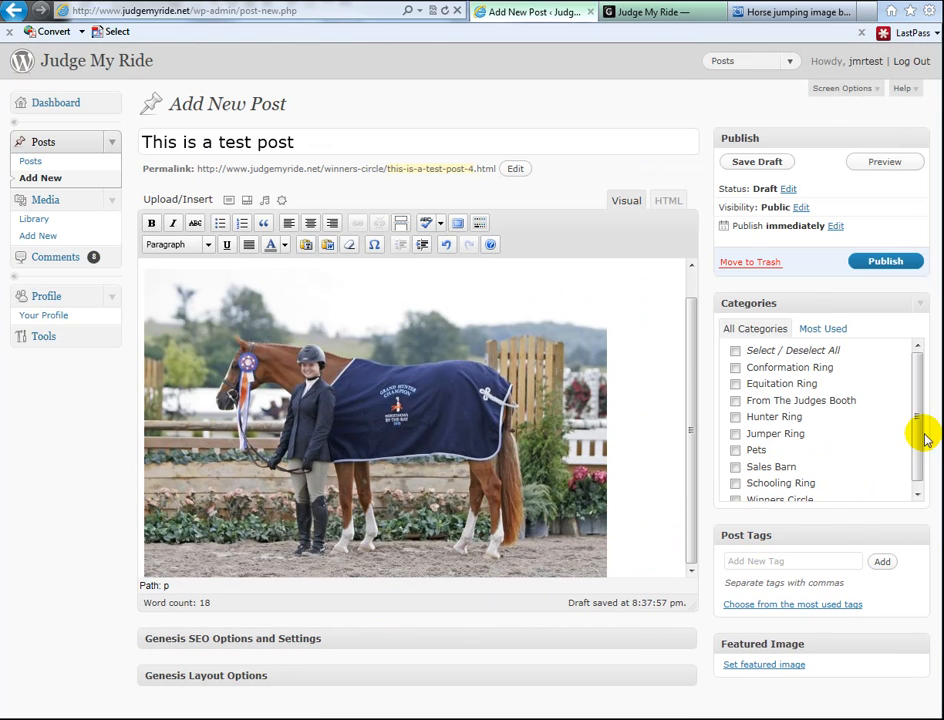
Assign the post to the Winners Circle category and add the tags "horse show atlanta" and "jupiter"
scroll(918, 390, down, 1)
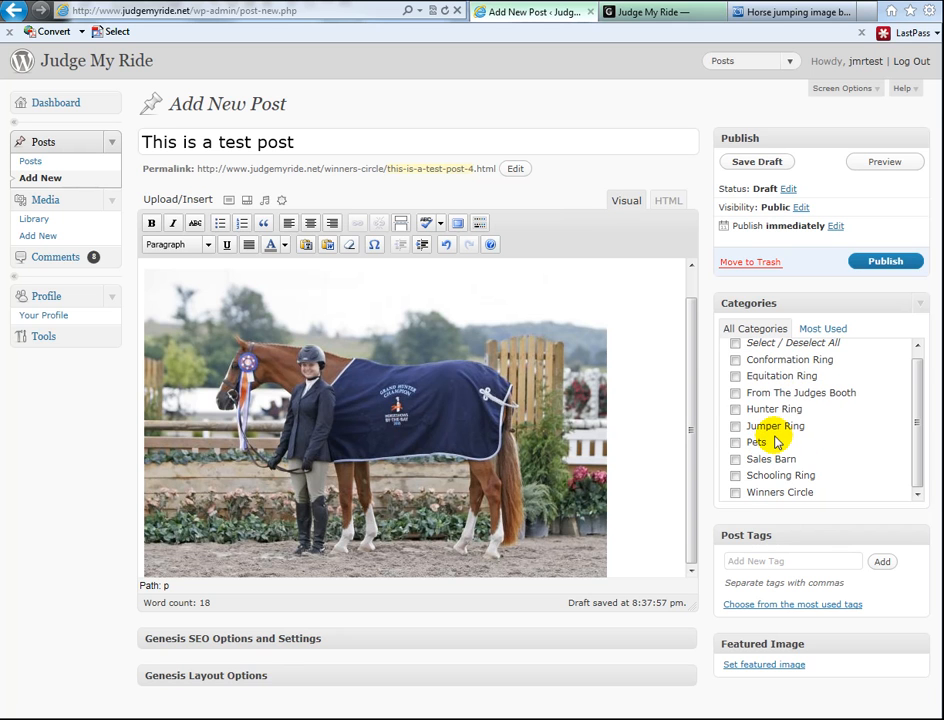
click(736, 492)
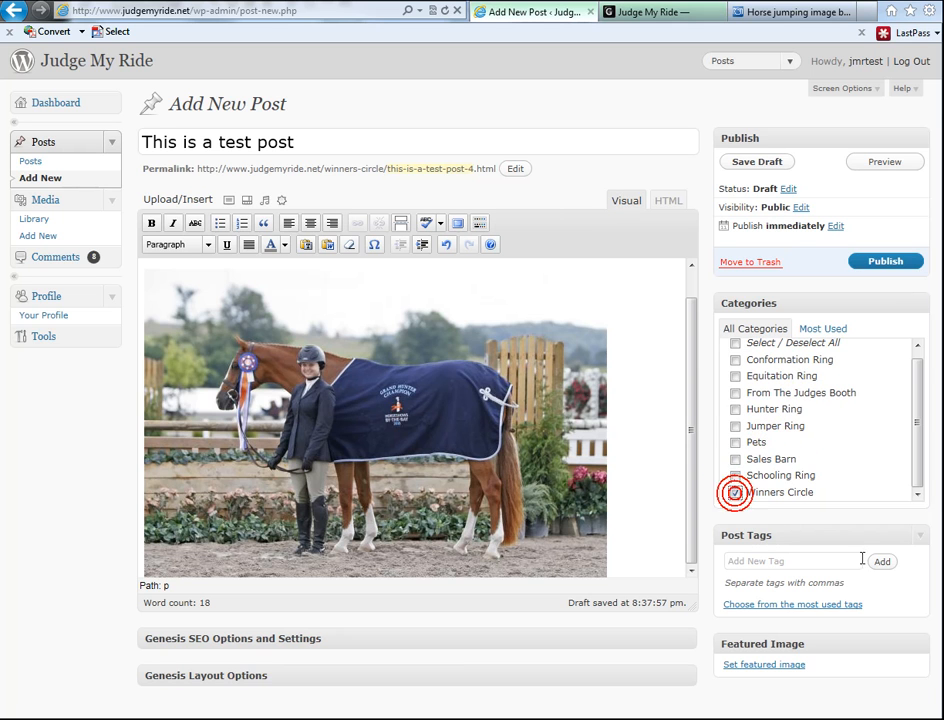
click(795, 560)
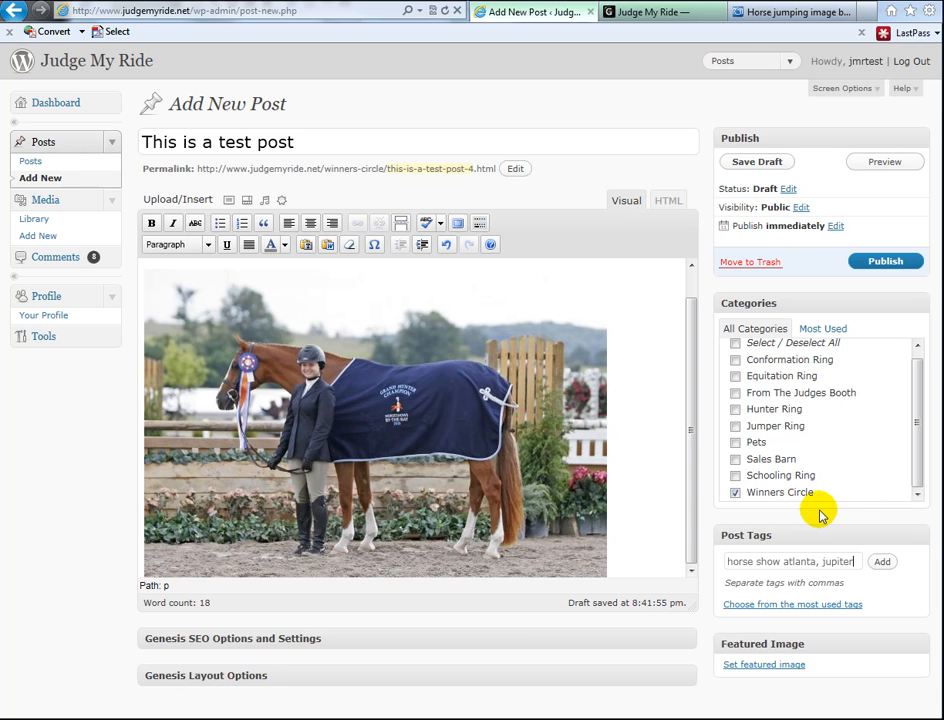
click(880, 564)
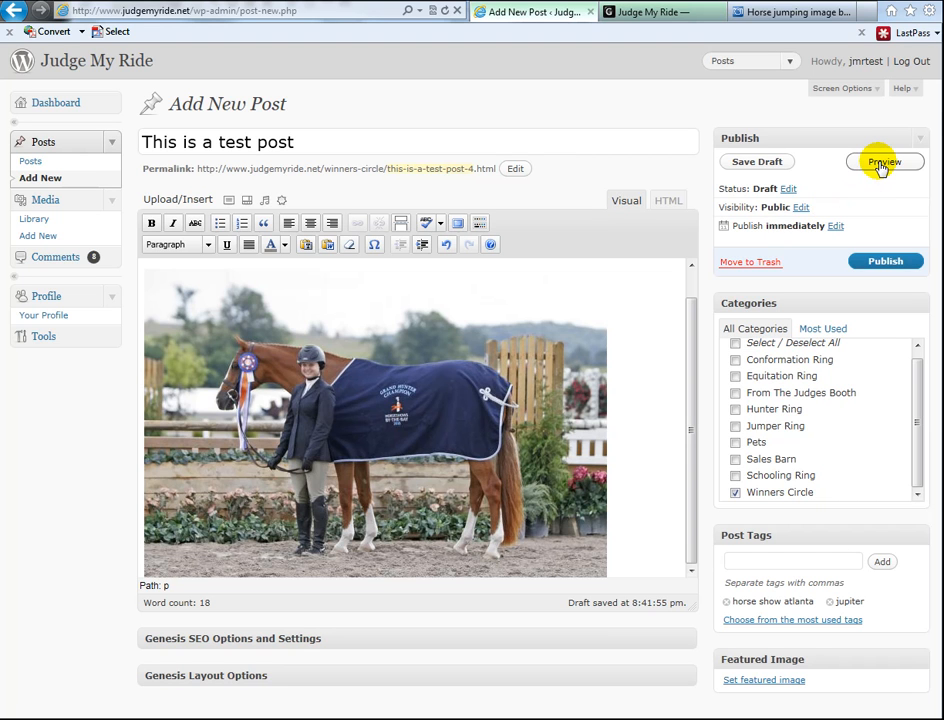
Publish the post and open its live page on the site
click(886, 262)
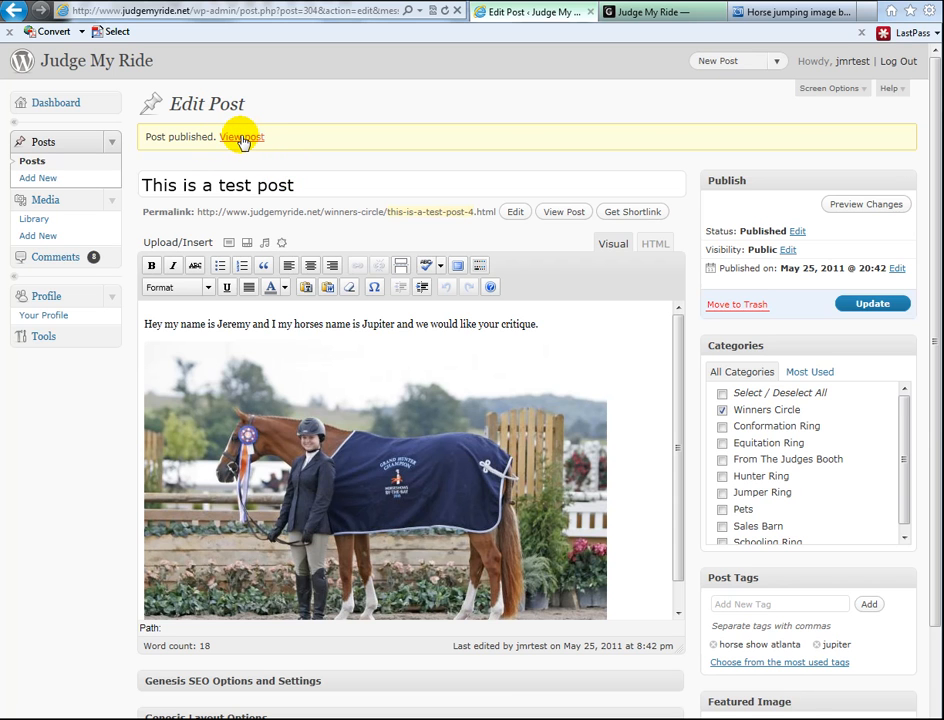
click(241, 141)
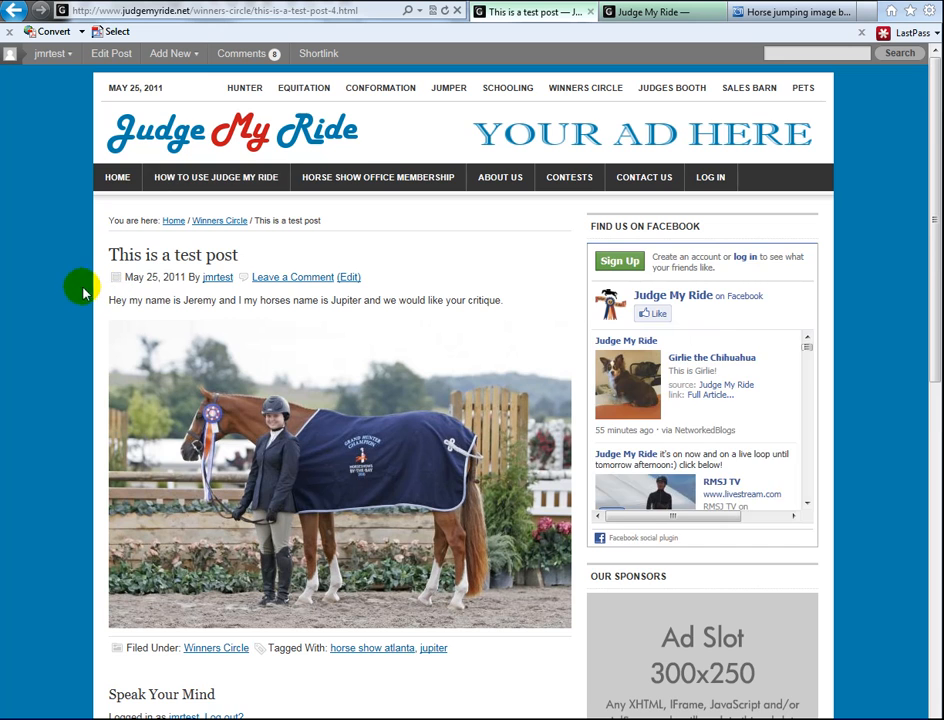
Review the published post's body text, picture, category, tags and comment area
scroll(52, 270, down, 5)
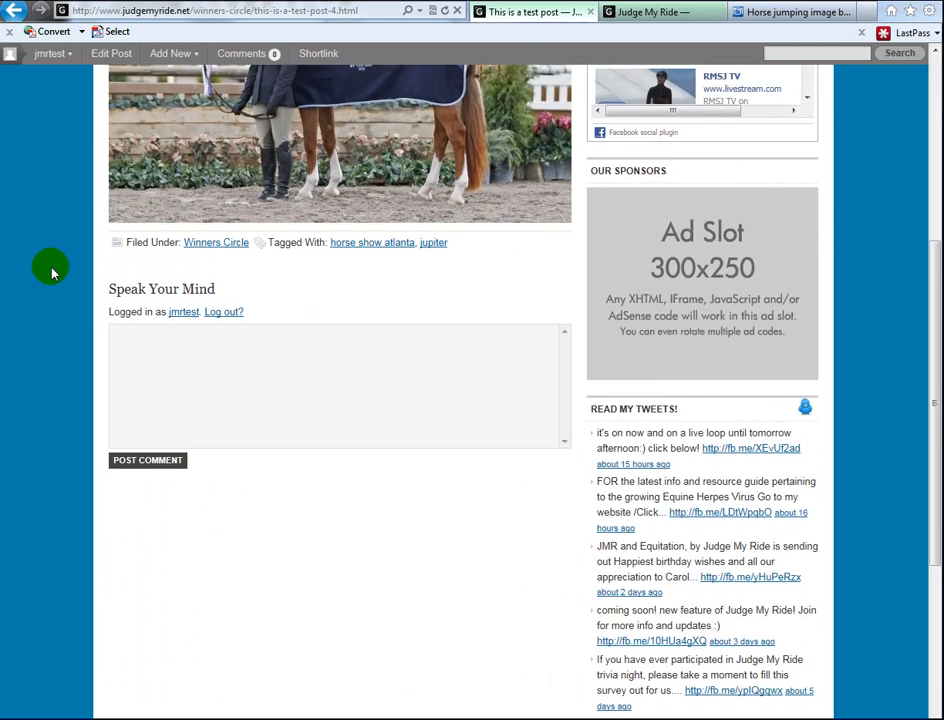
scroll(52, 270, up, 5)
drag(102, 300, 510, 303)
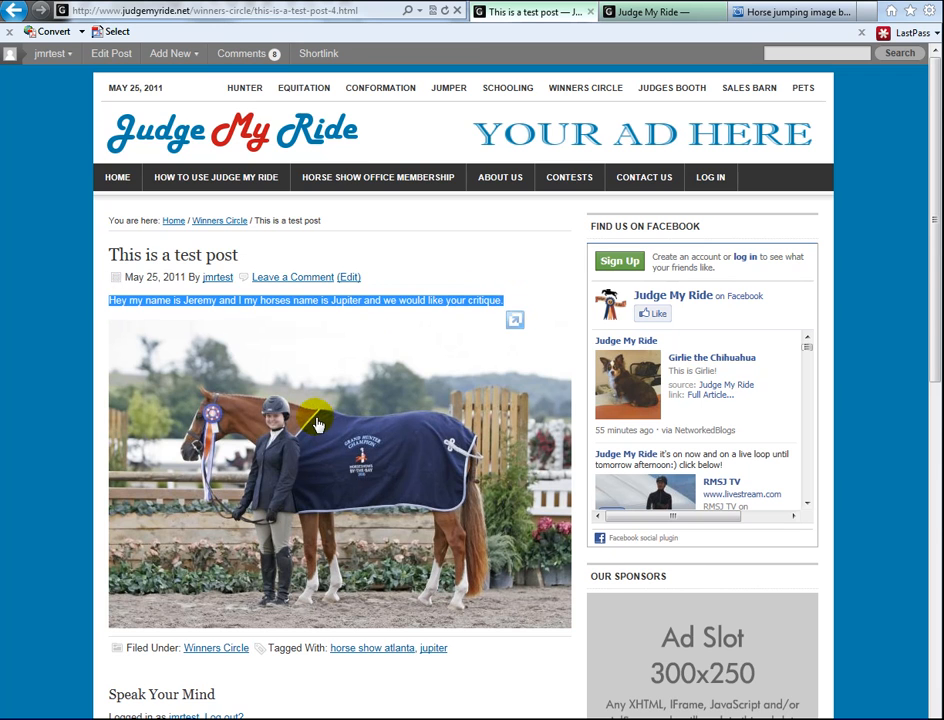
scroll(250, 400, down, 4)
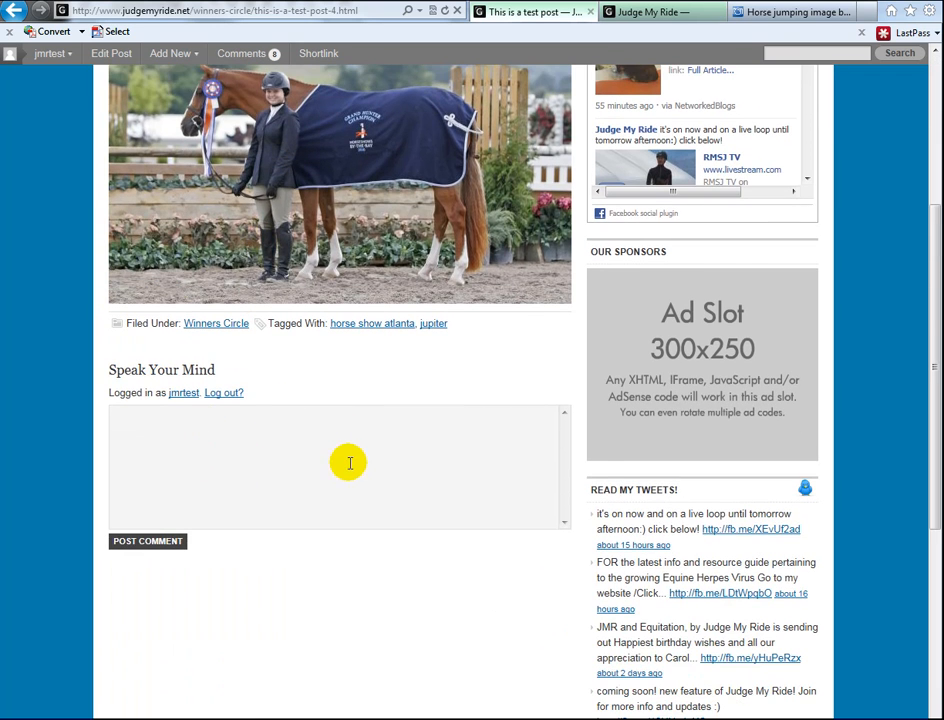
scroll(393, 518, down, 4)
scroll(395, 519, up, 4)
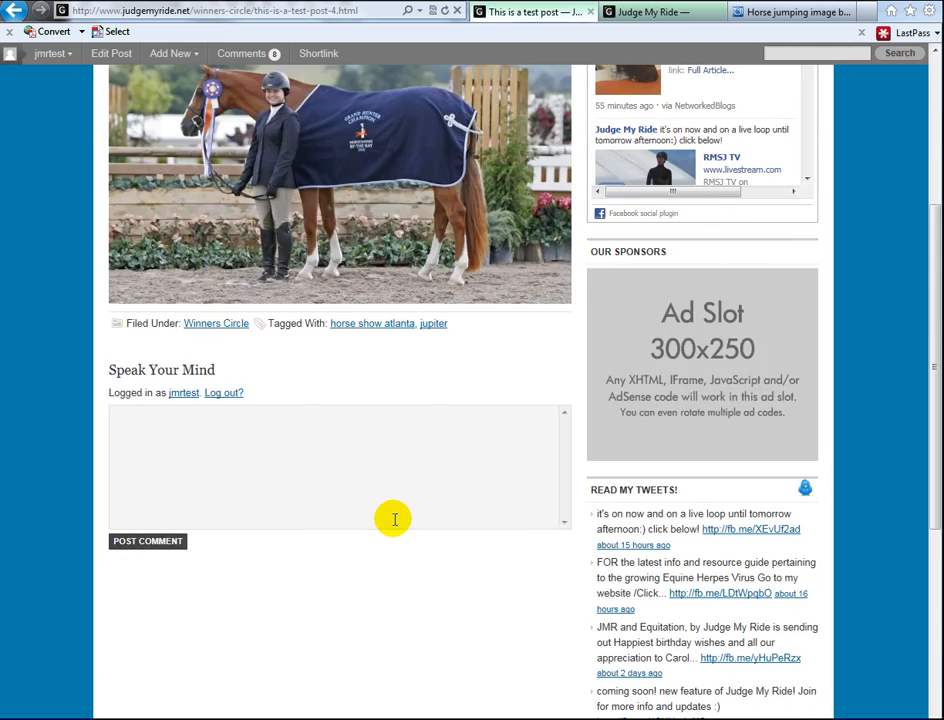
scroll(393, 519, up, 4)
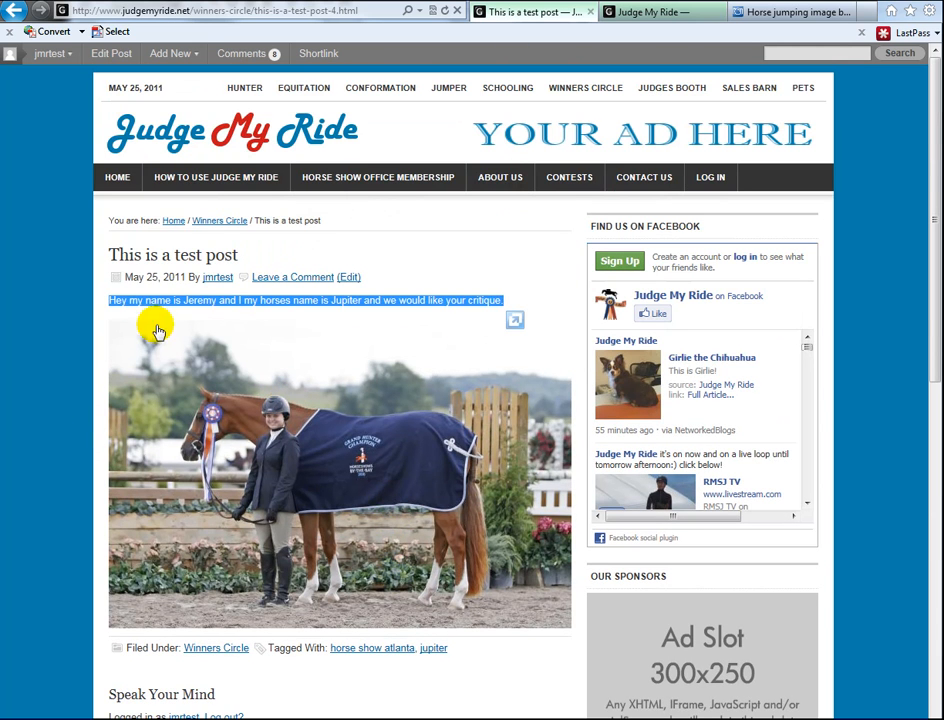
click(412, 277)
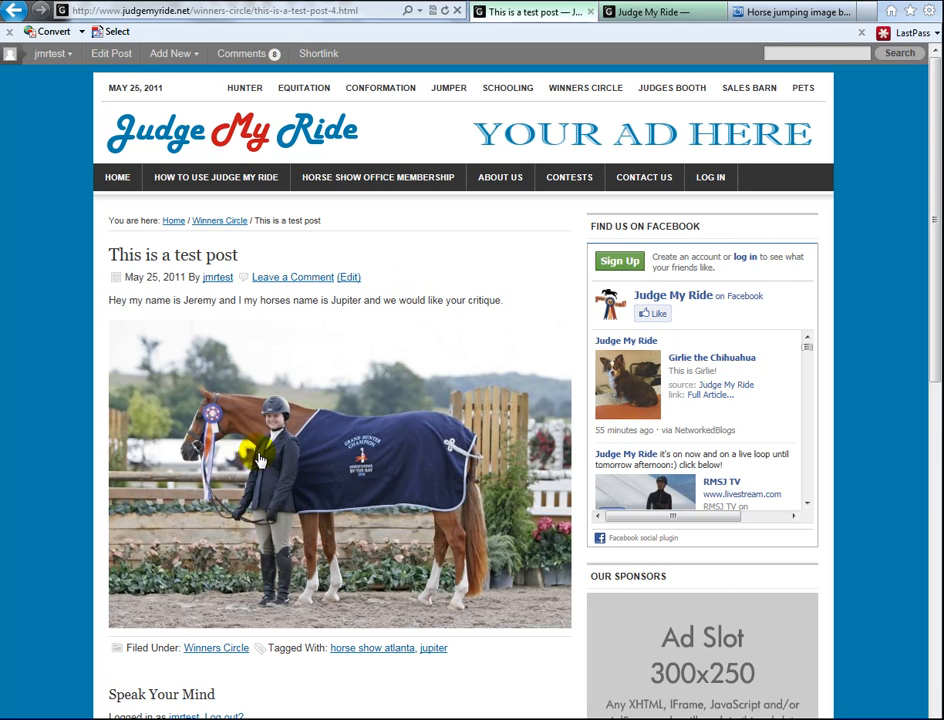
Go to the site's home page and examine how the test post is listed under Winners Circle among the other ring sections
click(122, 179)
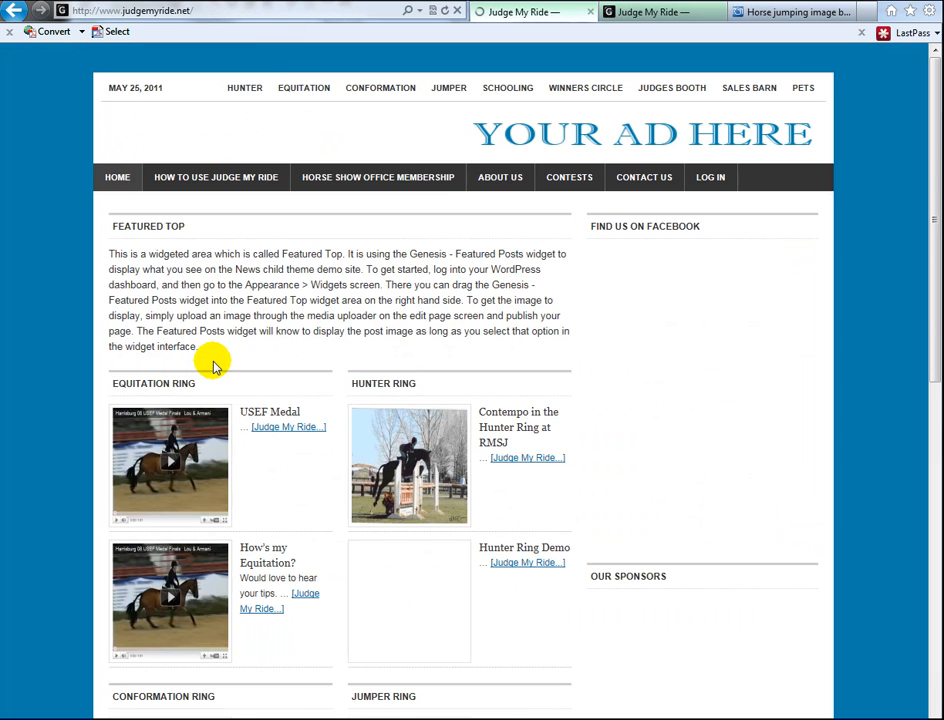
scroll(213, 367, down, 5)
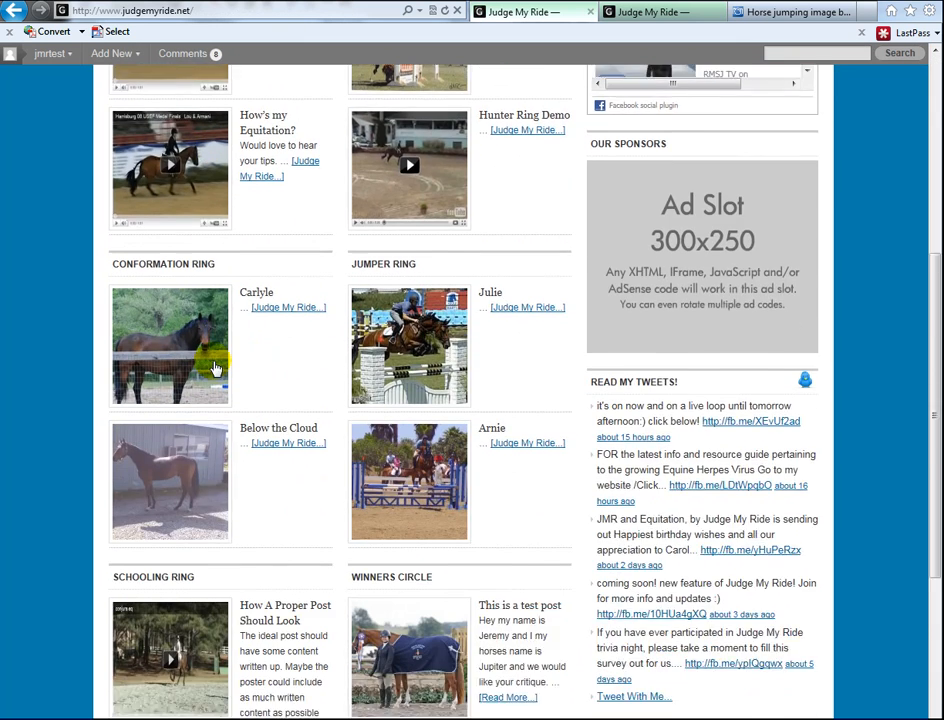
scroll(213, 367, down, 3)
drag(450, 360, 352, 360)
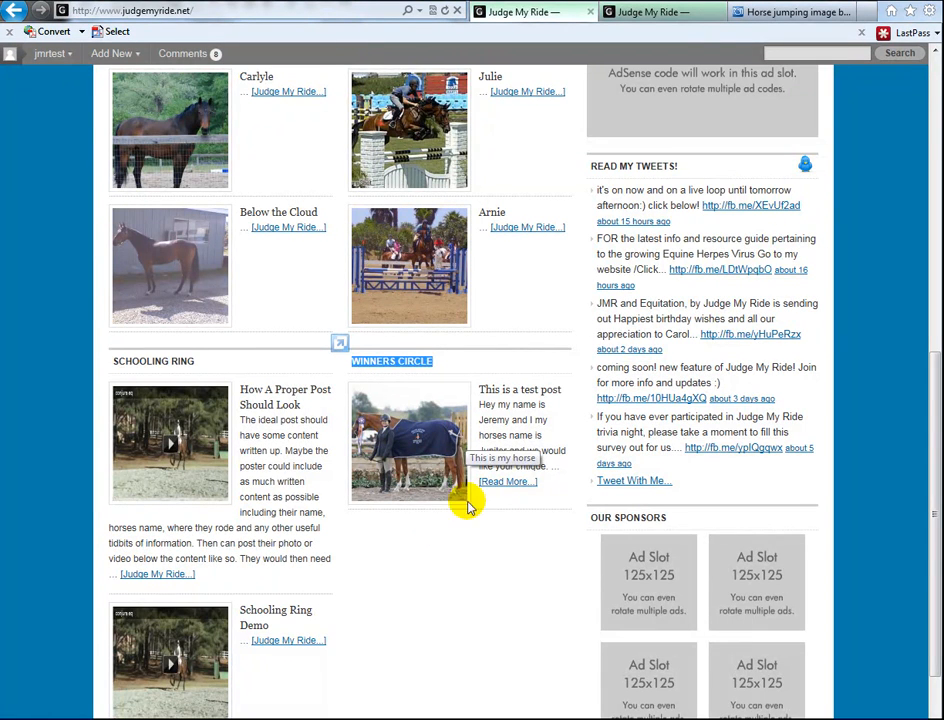
scroll(472, 544, down, 2)
scroll(472, 533, up, 2)
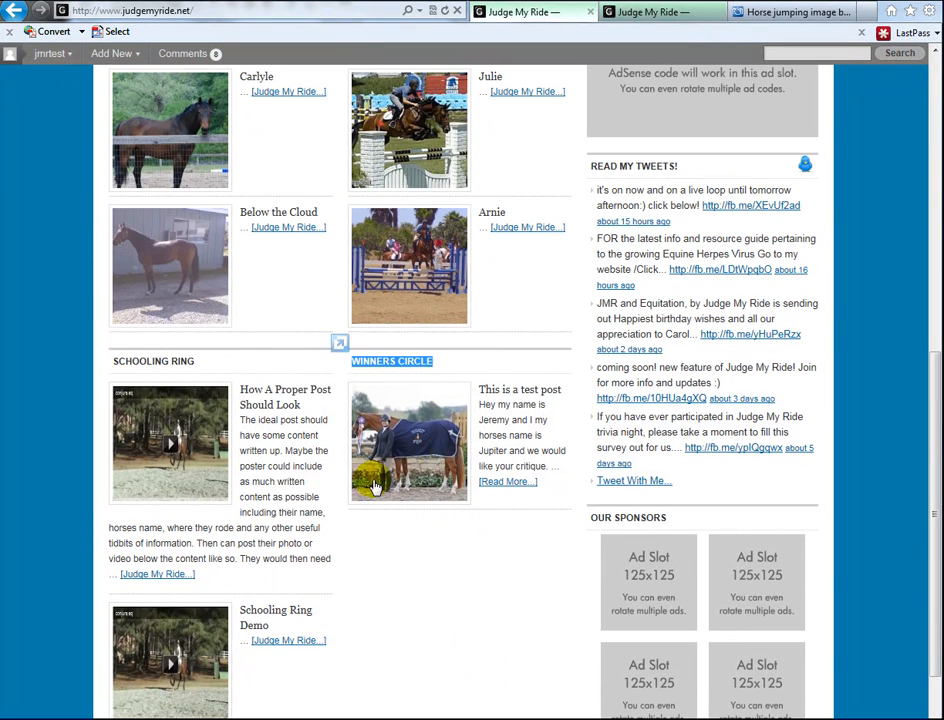
click(488, 361)
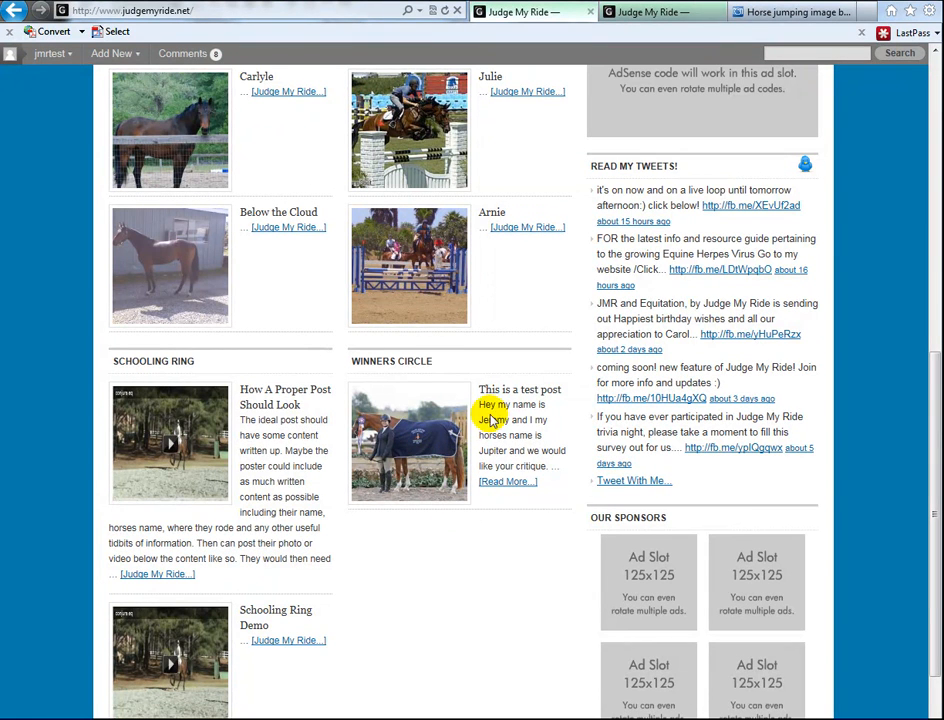
click(443, 530)
scroll(470, 596, down, 3)
scroll(462, 585, up, 4)
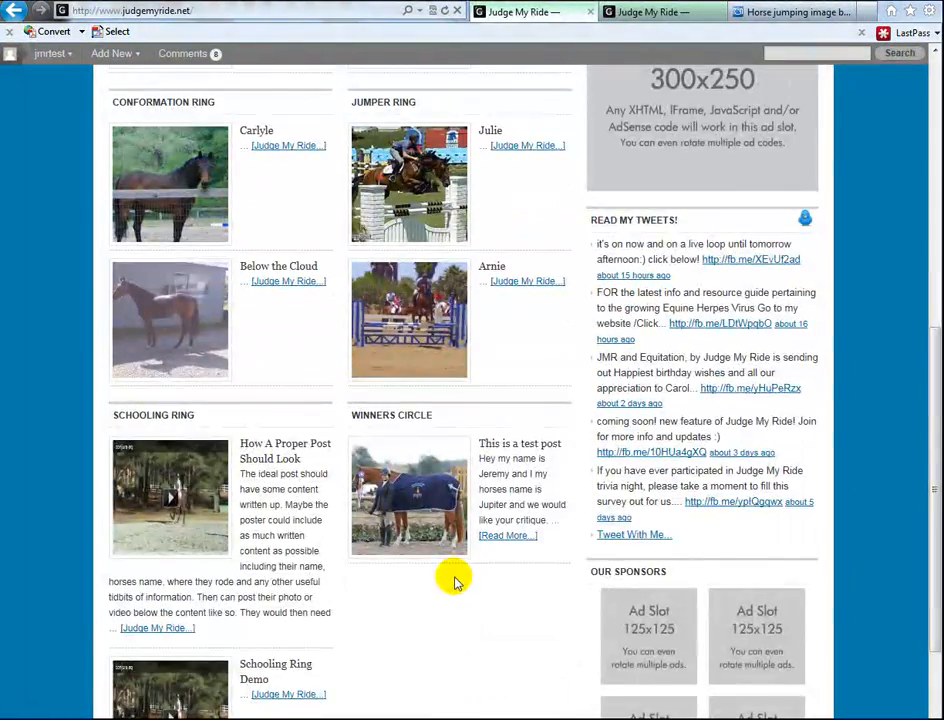
scroll(455, 582, up, 6)
scroll(470, 572, down, 8)
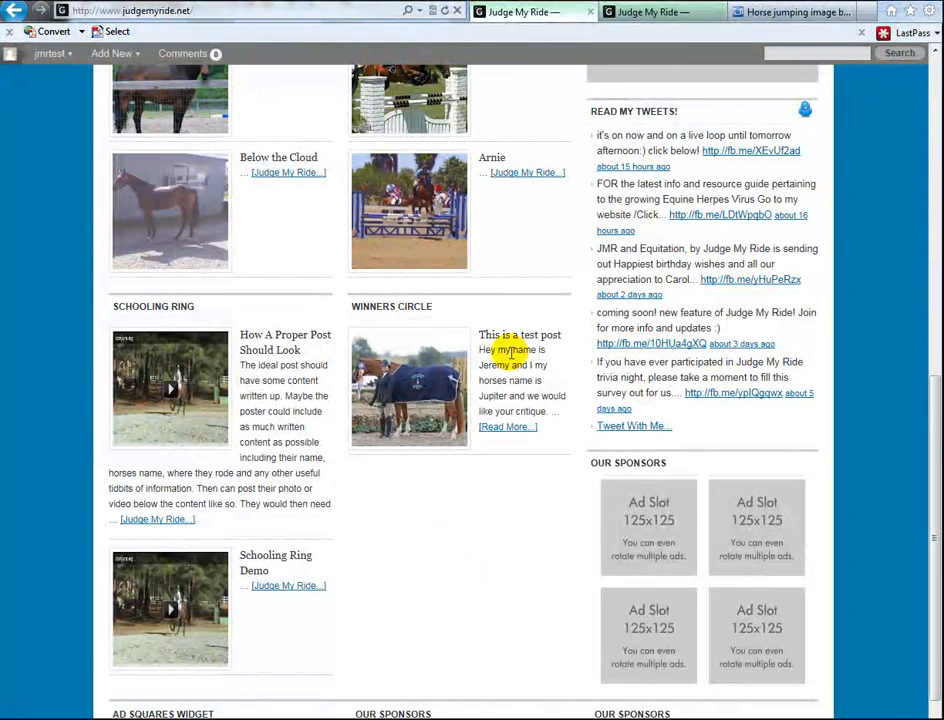
scroll(500, 460, up, 13)
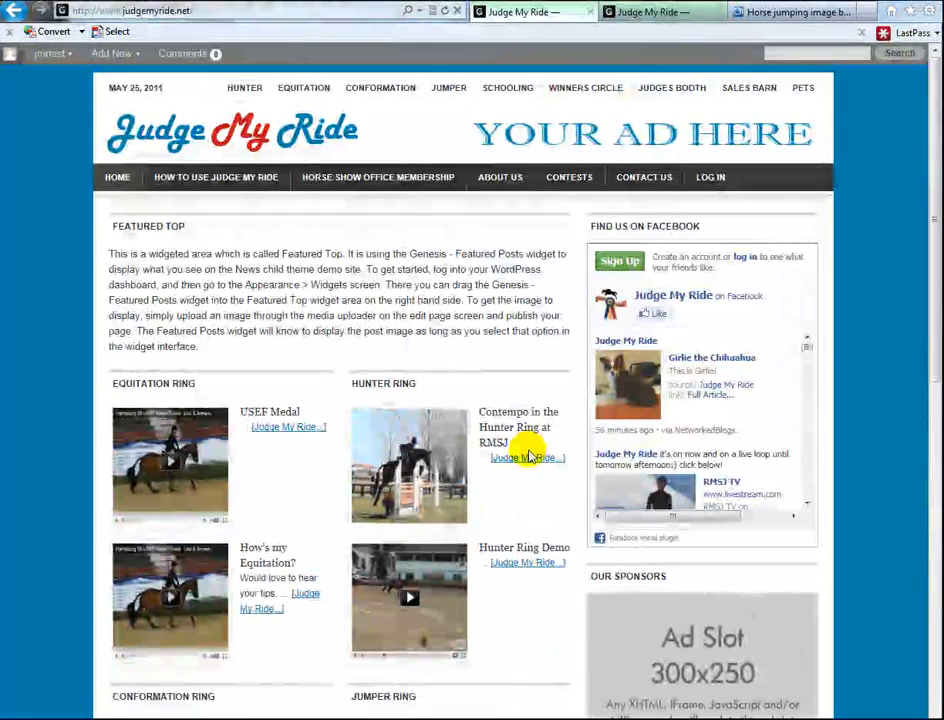